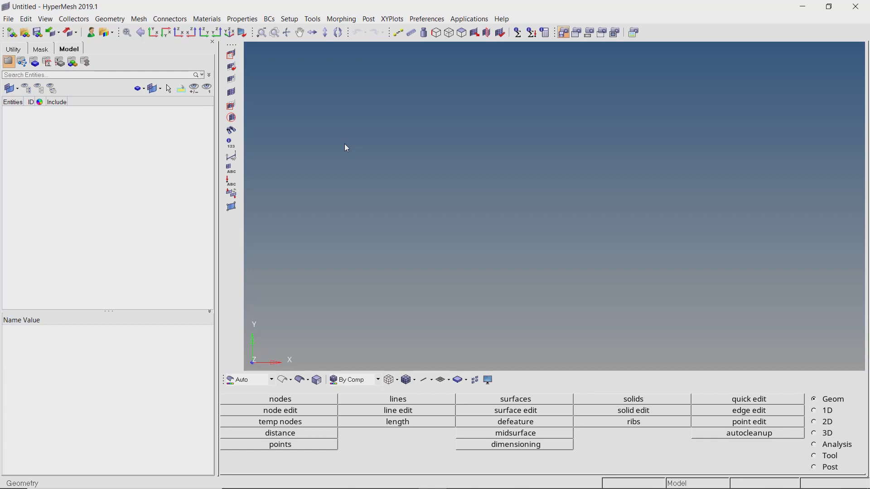
Step: Set the user profile to LsDyna with the Keyword971_R10.1 version
{"action": "left_click", "coordinate": [92, 33]}
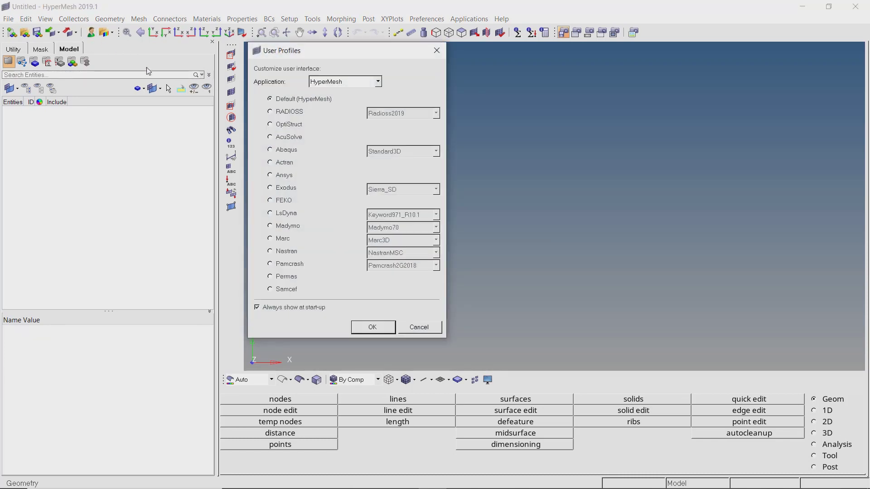
{"action": "left_click", "coordinate": [292, 217]}
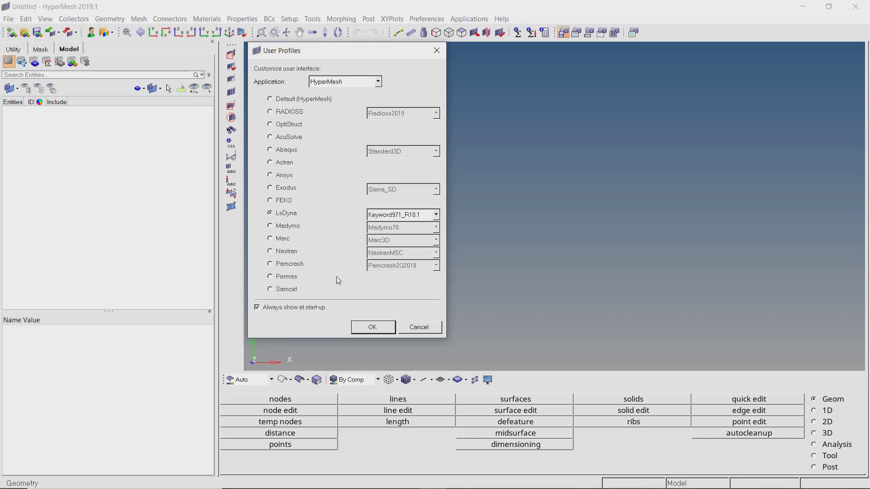
{"action": "left_click", "coordinate": [375, 332]}
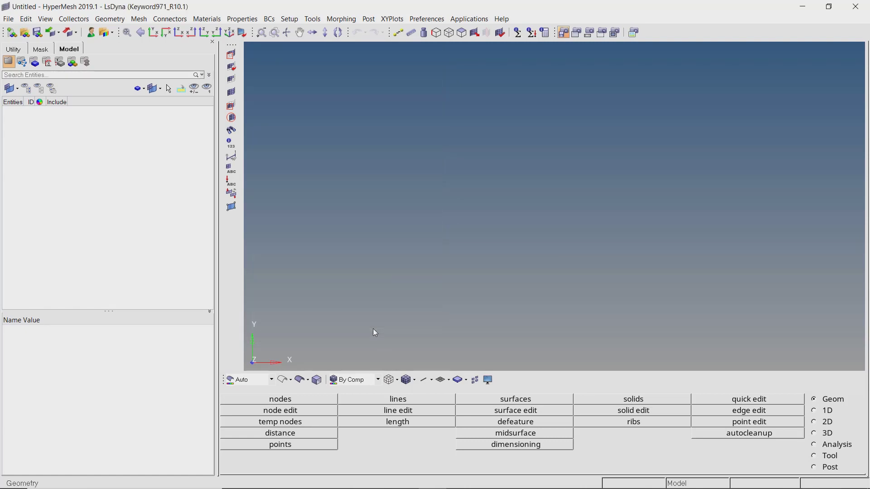
Step: Import the LsDyna keyword file base_model.k from the Setup folder as a solver deck
{"action": "left_click", "coordinate": [10, 21]}
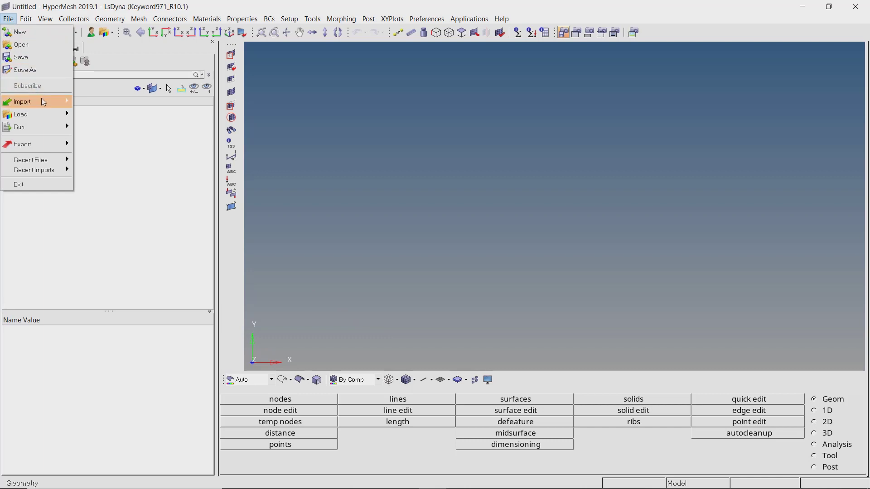
{"action": "mouse_move", "coordinate": [60, 105]}
{"action": "left_click", "coordinate": [99, 114]}
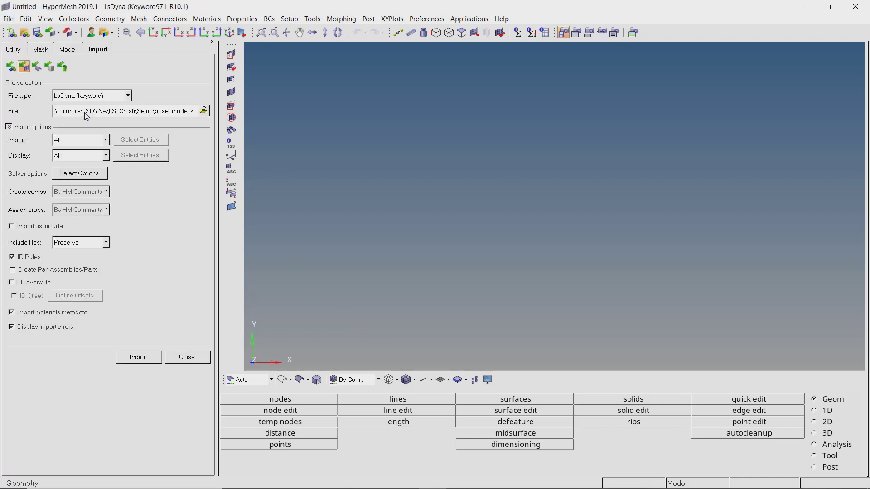
{"action": "left_click", "coordinate": [203, 111]}
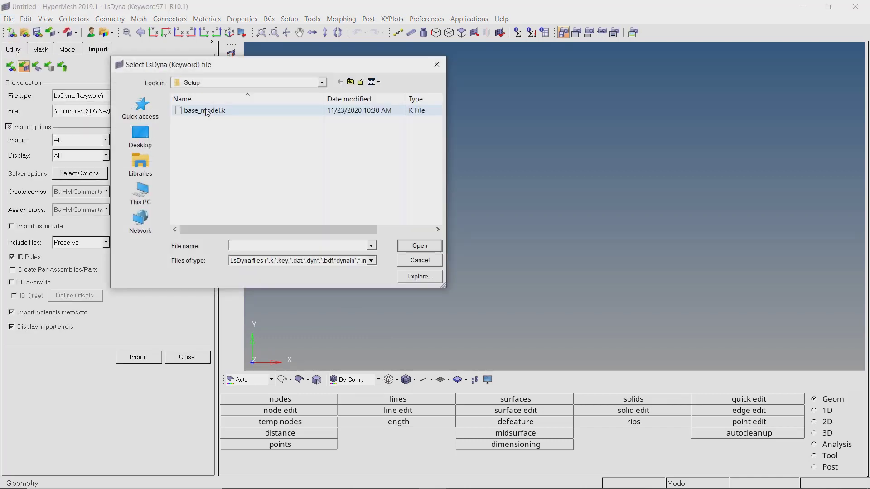
{"action": "left_click", "coordinate": [206, 111]}
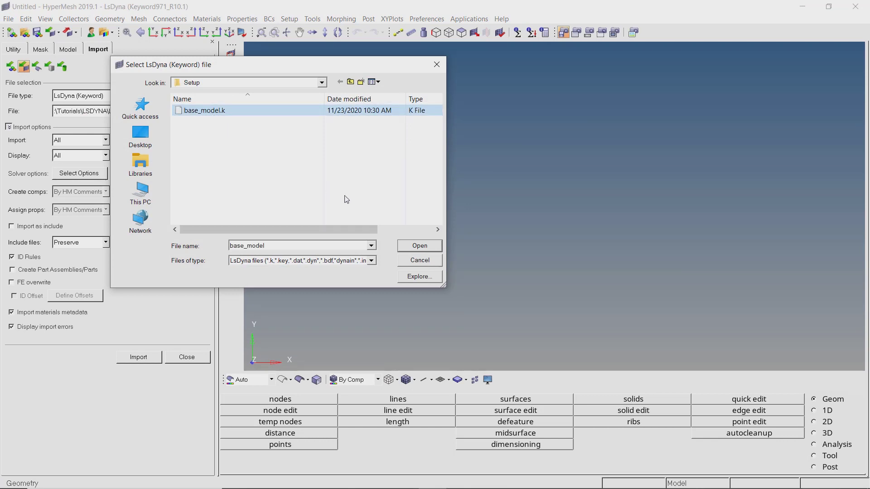
{"action": "left_click", "coordinate": [417, 245]}
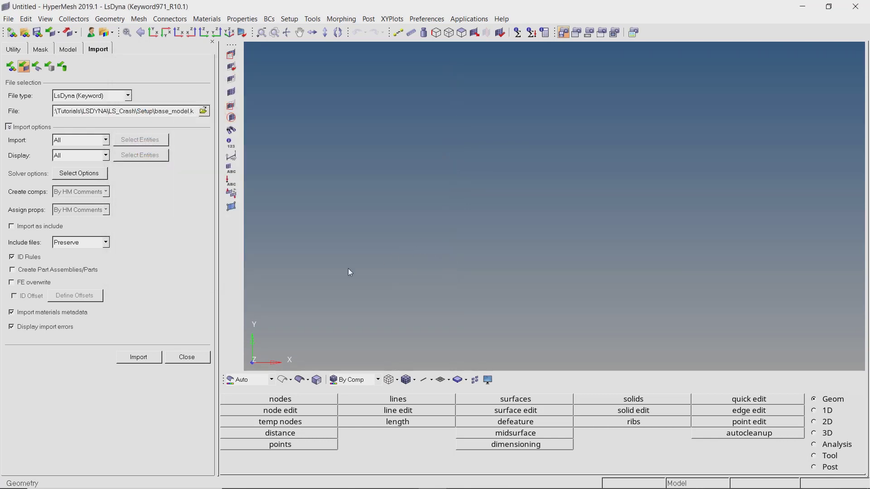
{"action": "left_click", "coordinate": [144, 360]}
{"action": "left_click", "coordinate": [180, 361]}
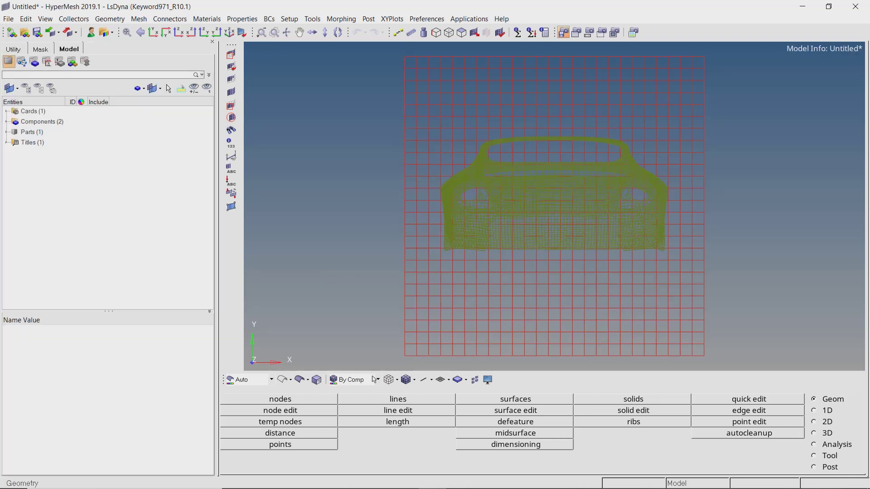
Step: Display the car and wall elements as shaded surfaces with mesh lines in an angled 3D view
{"action": "left_click", "coordinate": [407, 383]}
{"action": "scroll", "coordinate": [481, 218], "scroll_direction": "down", "scroll_amount": 3}
{"action": "mouse_move", "coordinate": [484, 219]}
{"action": "left_mouse_down", "text": "ctrl"}
{"action": "mouse_move", "coordinate": [532, 235]}
{"action": "mouse_move", "coordinate": [430, 210]}
{"action": "mouse_move", "coordinate": [492, 227]}
{"action": "left_mouse_up", "text": "ctrl"}
{"action": "scroll", "coordinate": [491, 226], "scroll_direction": "up", "scroll_amount": 2}
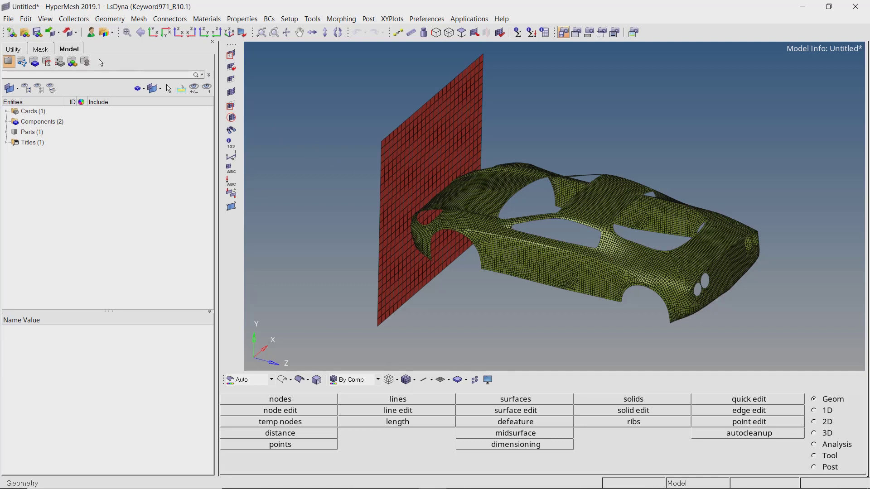
Step: Show the Solver Browser and identify the Chassis and Wall parts by toggling the display of each one
{"action": "left_click", "coordinate": [51, 20]}
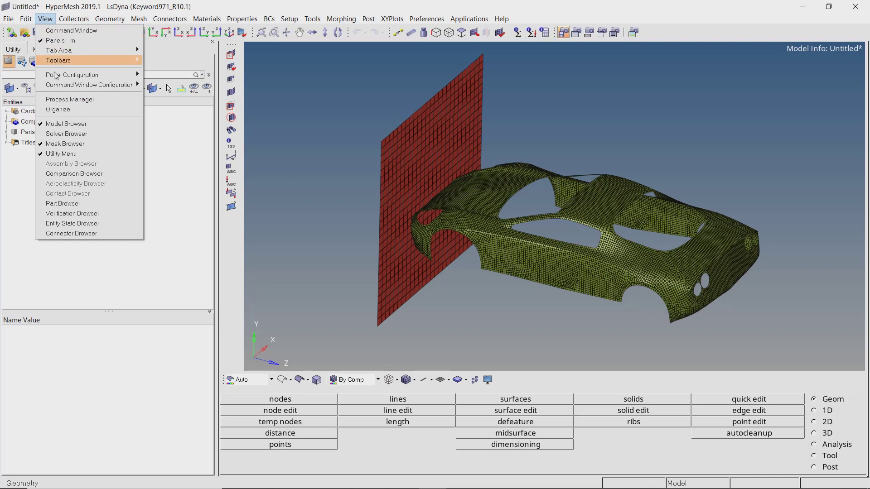
{"action": "left_click", "coordinate": [67, 134]}
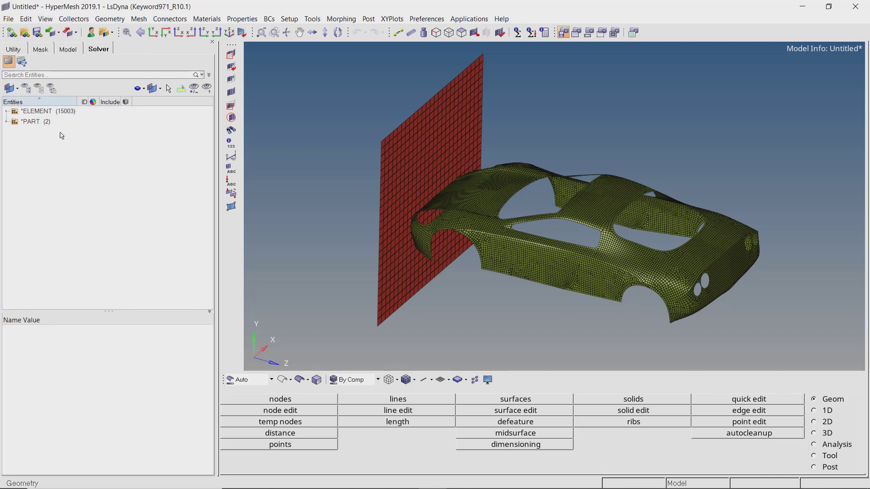
{"action": "left_click", "coordinate": [6, 122]}
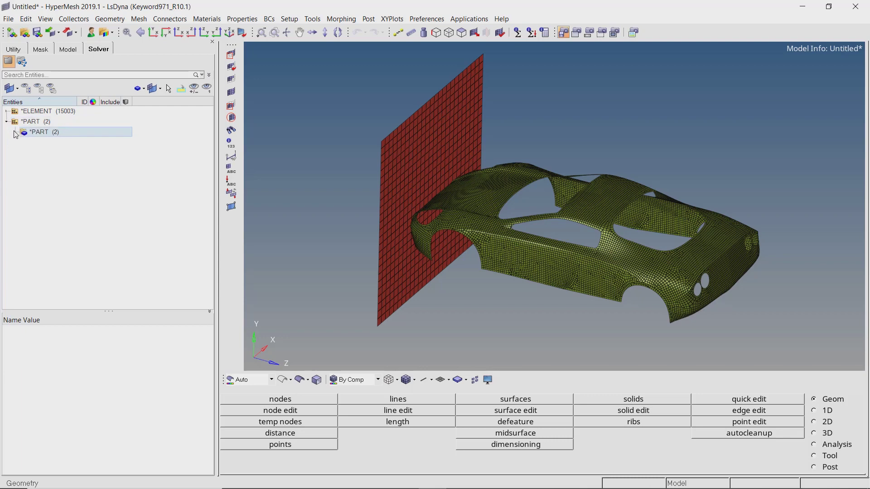
{"action": "left_click", "coordinate": [15, 132]}
{"action": "left_click", "coordinate": [33, 143]}
{"action": "left_click", "coordinate": [33, 143]}
{"action": "left_click", "coordinate": [32, 153]}
{"action": "left_click", "coordinate": [32, 153]}
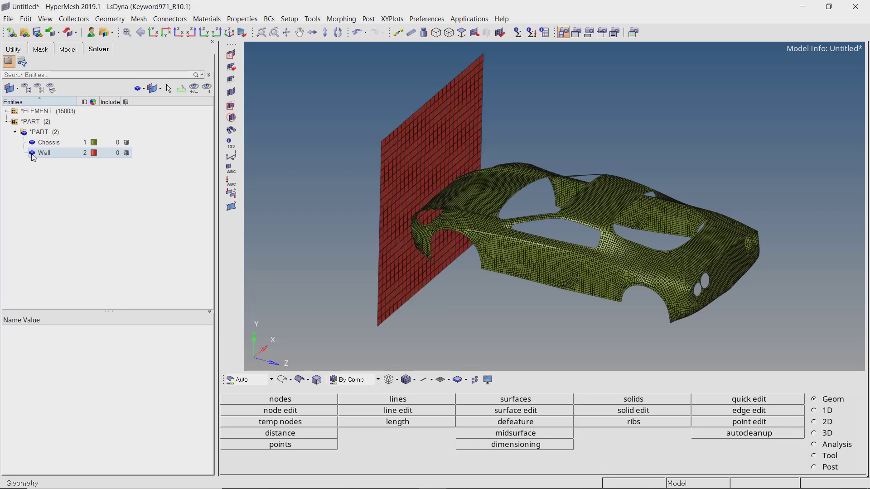
{"action": "left_click", "coordinate": [7, 123]}
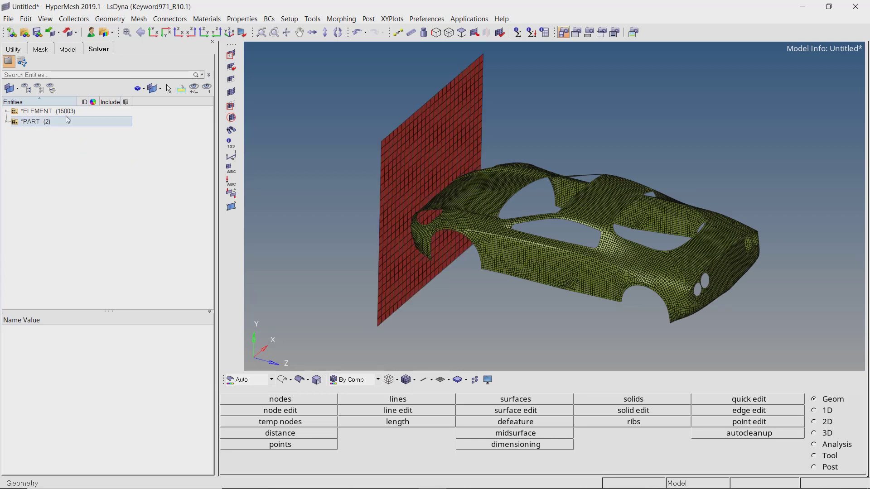
Step: Create a *SECTION_SHELL property named "shell"
{"action": "right_click", "coordinate": [192, 121]}
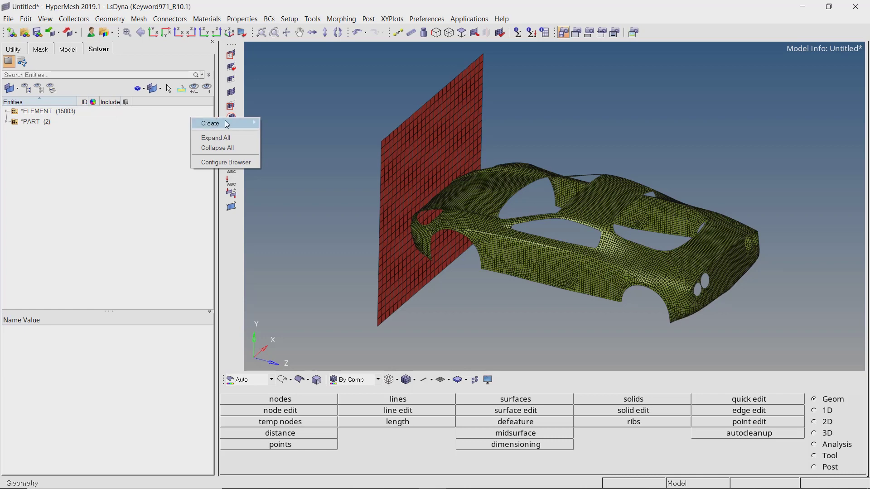
{"action": "mouse_move", "coordinate": [235, 123]}
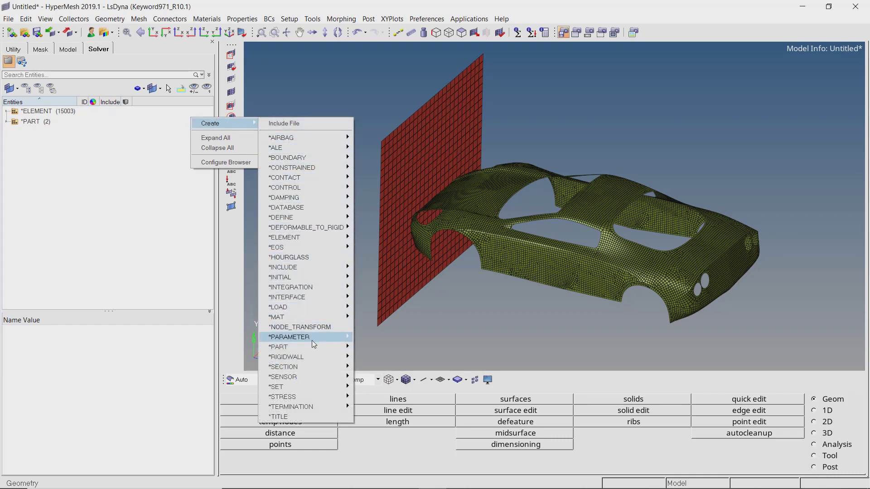
{"action": "mouse_move", "coordinate": [314, 367]}
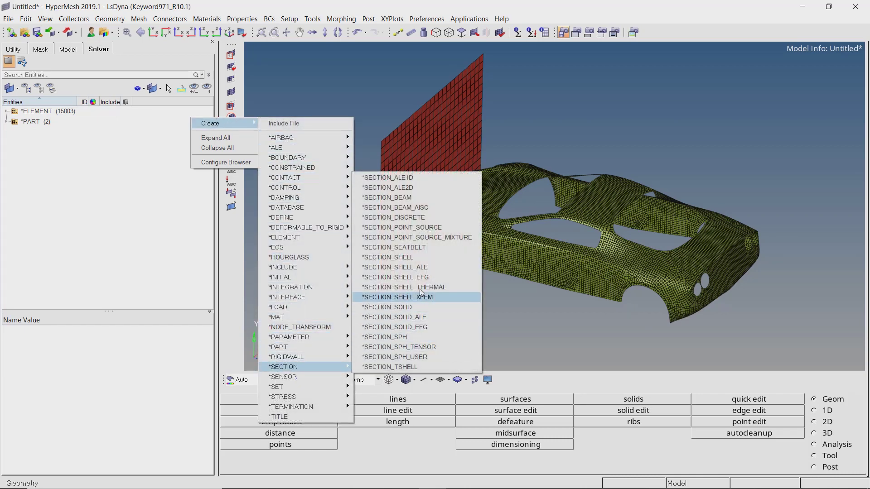
{"action": "left_click", "coordinate": [431, 260]}
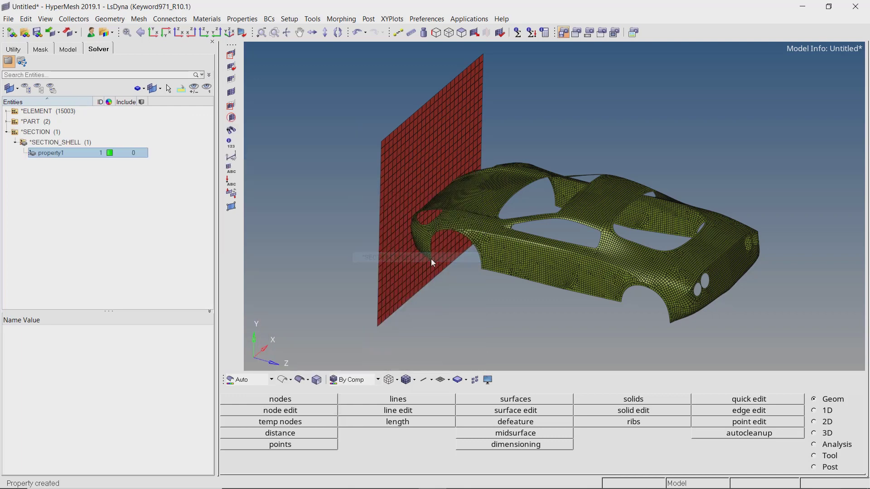
{"action": "type", "text": "shell"}
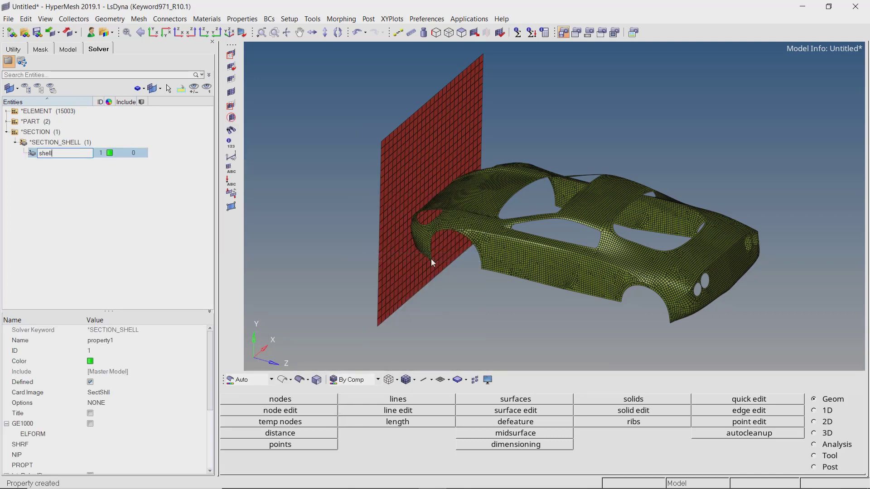
{"action": "key", "text": "Return"}
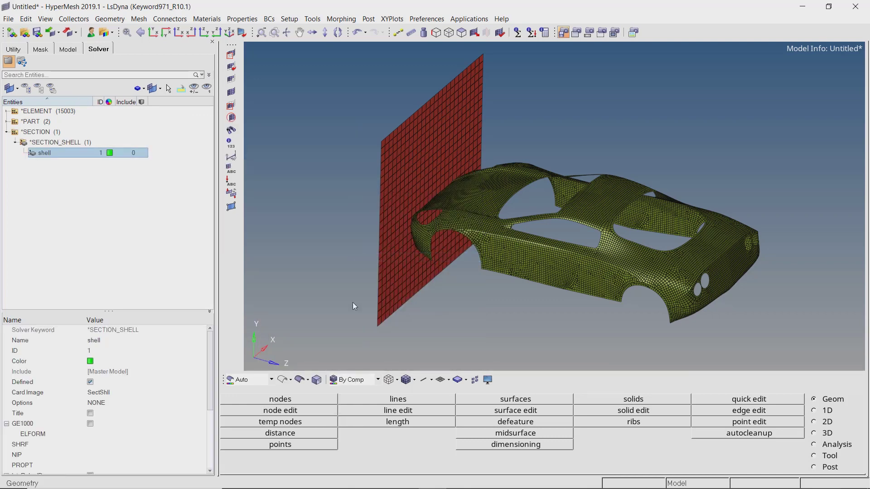
Step: Set the shell section's NIP to 4 and its thickness T1 to 5.0
{"action": "left_click", "coordinate": [157, 455]}
{"action": "left_click", "coordinate": [158, 455]}
{"action": "key", "text": "Return"}
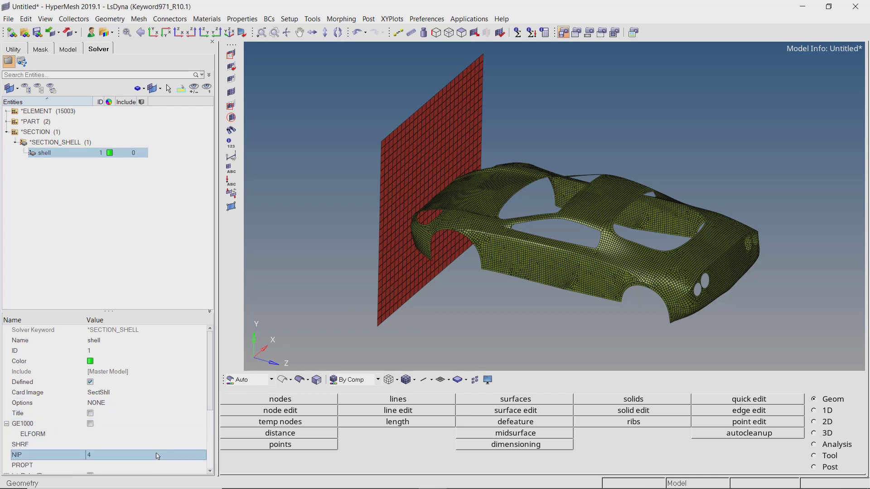
{"action": "scroll", "coordinate": [157, 457], "scroll_direction": "down", "scroll_amount": 2}
{"action": "scroll", "coordinate": [157, 456], "scroll_direction": "down", "scroll_amount": 2}
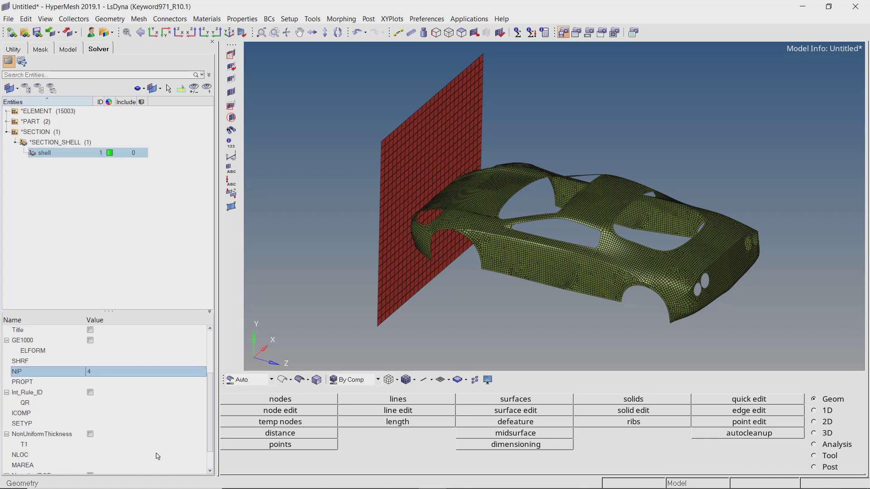
{"action": "left_click", "coordinate": [160, 449]}
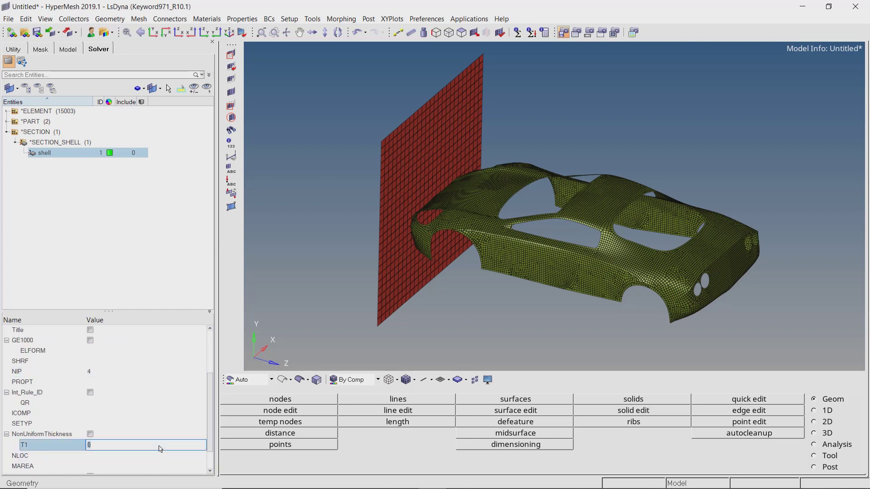
{"action": "key", "text": "Return"}
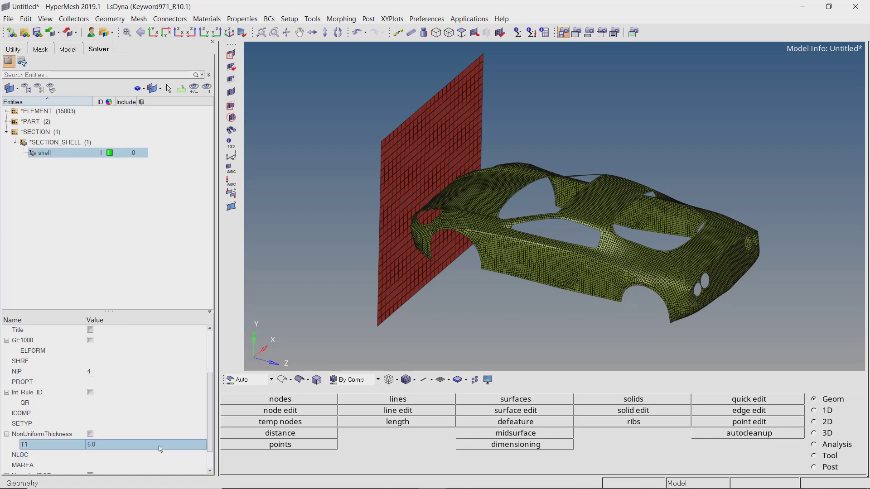
Step: Create a type 18 *MAT_POWER_LAW_PLASTICITY material named "aluminum"
{"action": "right_click", "coordinate": [184, 119]}
{"action": "mouse_move", "coordinate": [212, 125]}
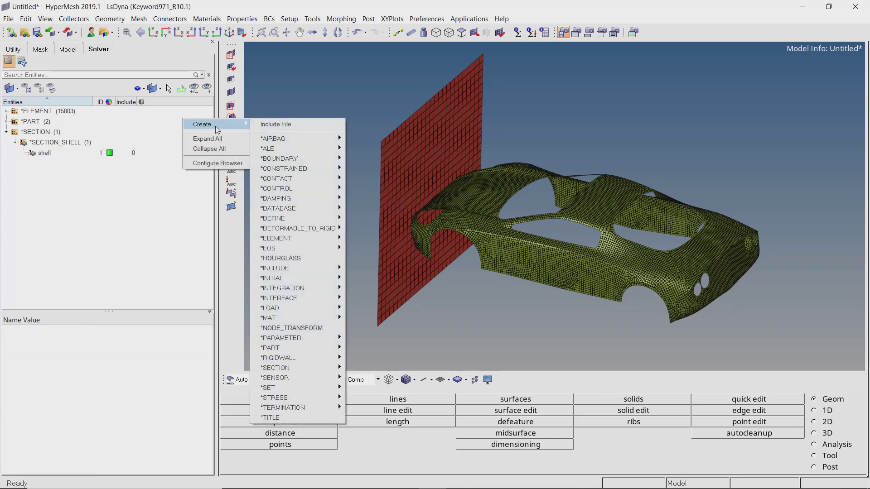
{"action": "mouse_move", "coordinate": [299, 318]}
{"action": "mouse_move", "coordinate": [364, 322]}
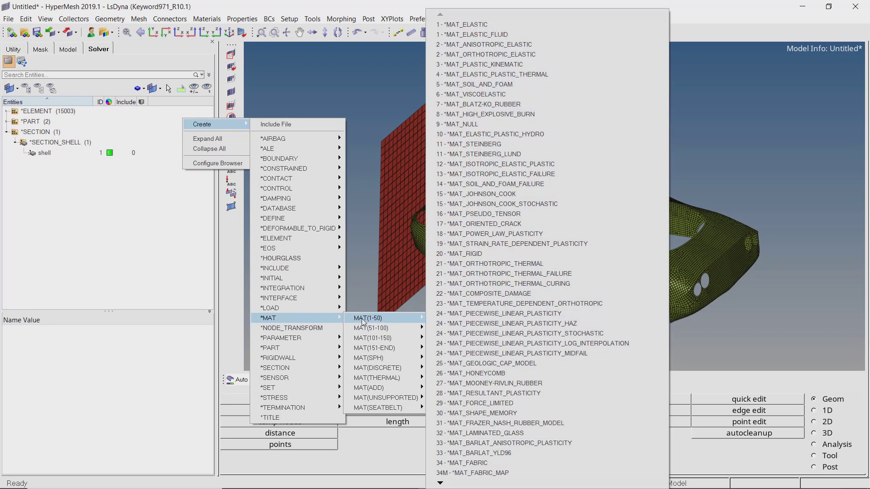
{"action": "left_click", "coordinate": [553, 232]}
{"action": "type", "text": "aluminum"}
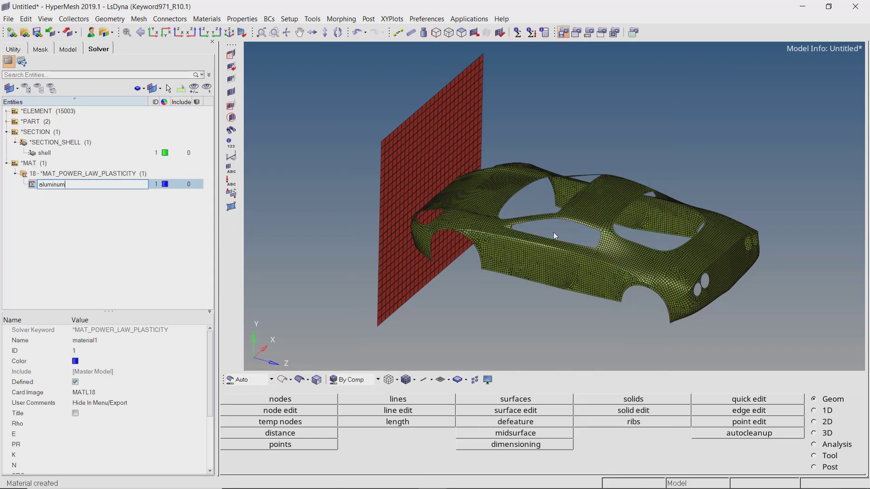
{"action": "key", "text": "Return"}
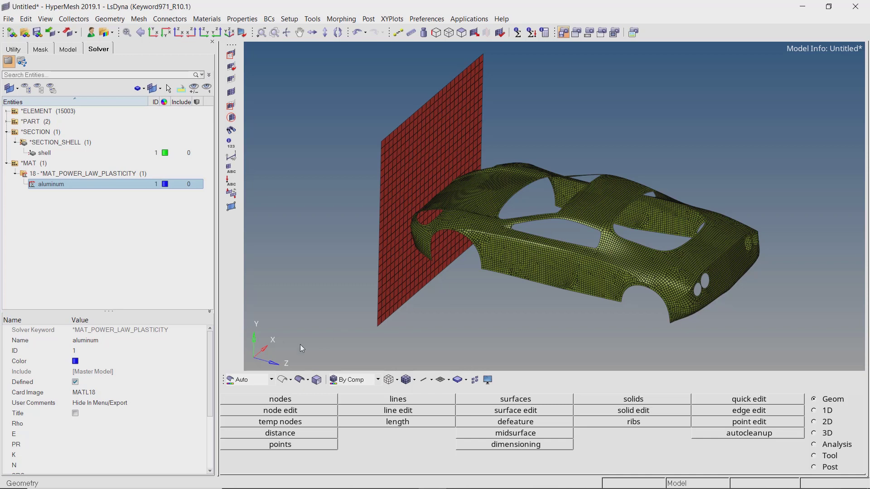
Step: Set the aluminum material's density Rho to 1.4e-09, modulus E to 75000 and Poisson's ratio PR to 0.33
{"action": "left_click", "coordinate": [156, 433]}
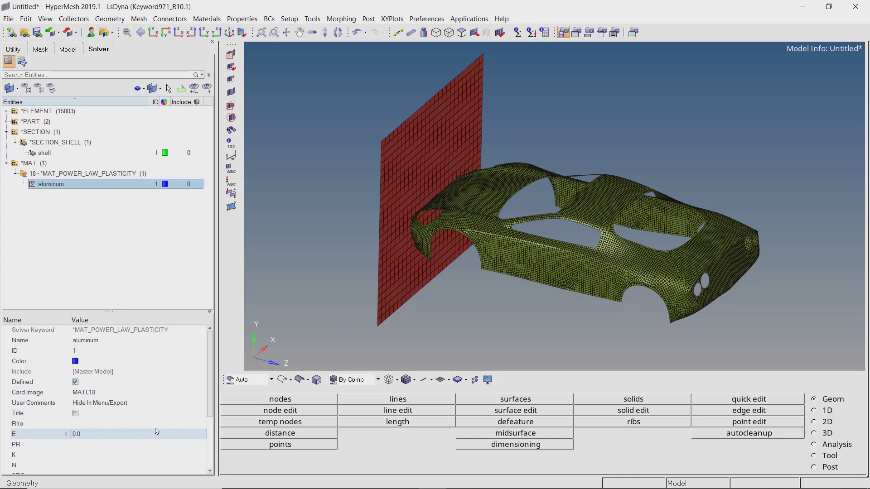
{"action": "left_click", "coordinate": [157, 427]}
{"action": "type", "text": "1.4e-09"}
{"action": "key", "text": "Return"}
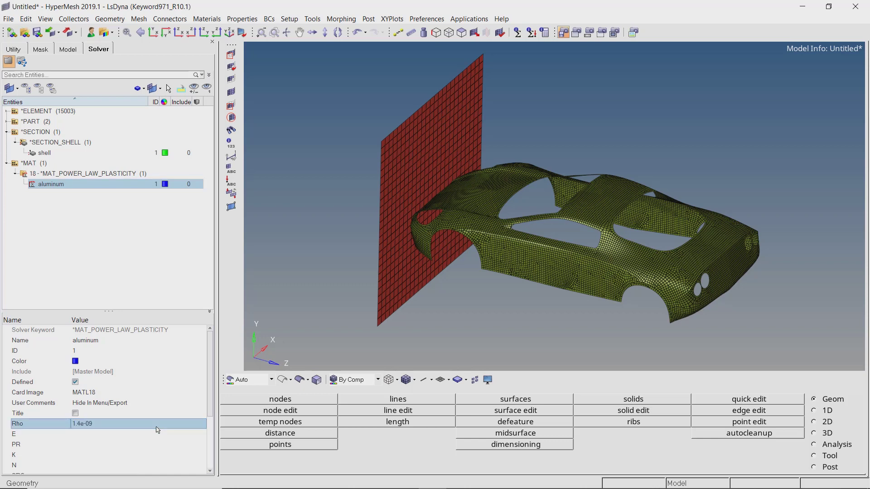
{"action": "left_click", "coordinate": [158, 434]}
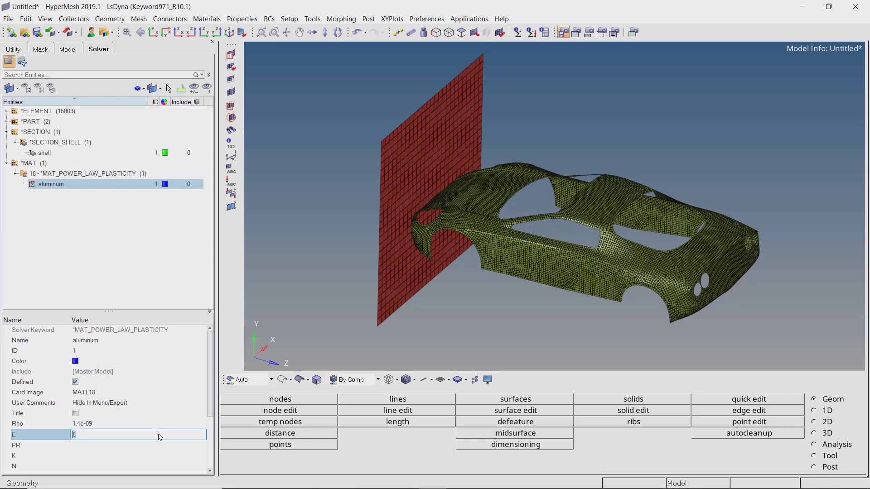
{"action": "type", "text": "75000"}
{"action": "key", "text": "Return"}
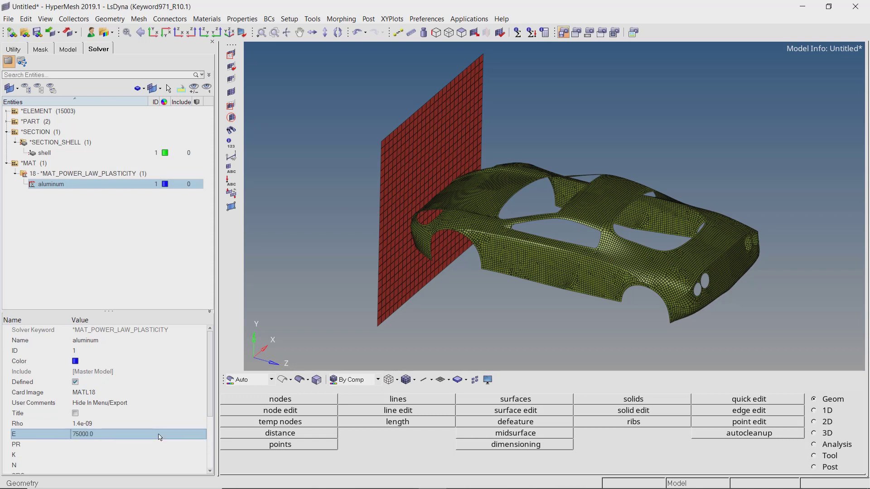
{"action": "left_click", "coordinate": [161, 445]}
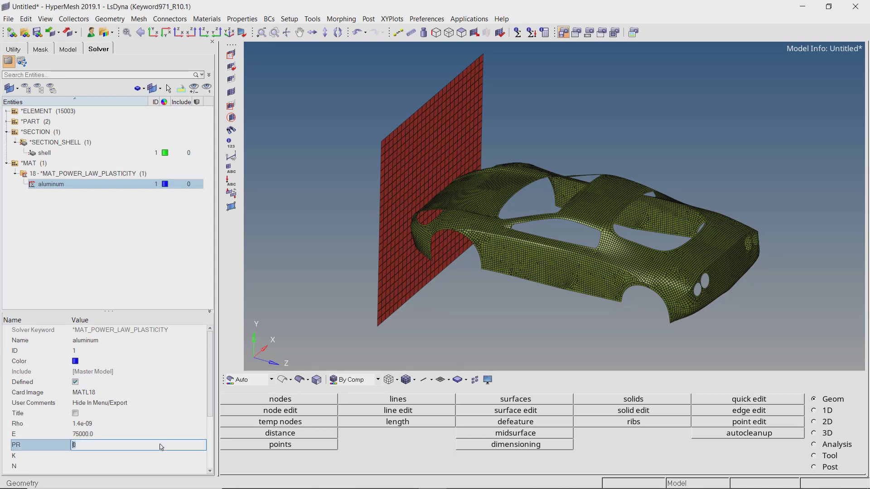
{"action": "type", "text": "0.33"}
{"action": "key", "text": "Return"}
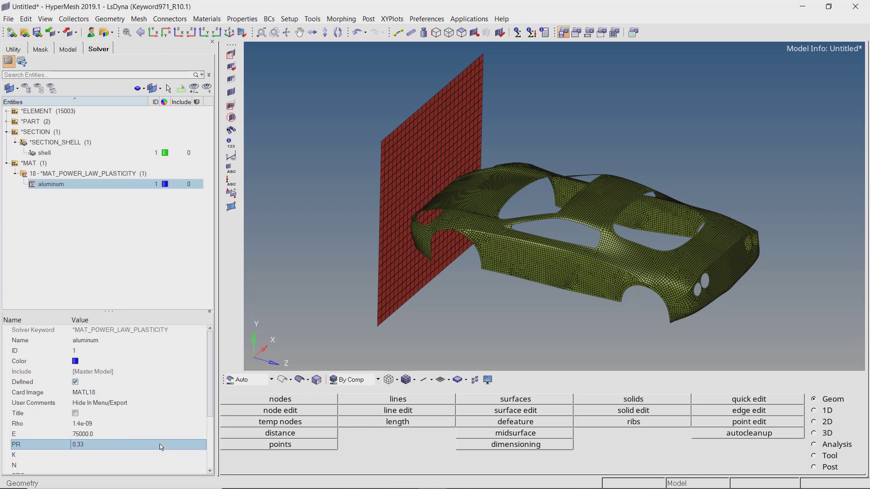
Step: Set the aluminum material's strength coefficient K to 0.097 and hardening exponent N to 0.33587
{"action": "scroll", "coordinate": [166, 455], "scroll_direction": "down", "scroll_amount": 2}
{"action": "left_click", "coordinate": [169, 424]}
{"action": "left_click", "coordinate": [172, 416]}
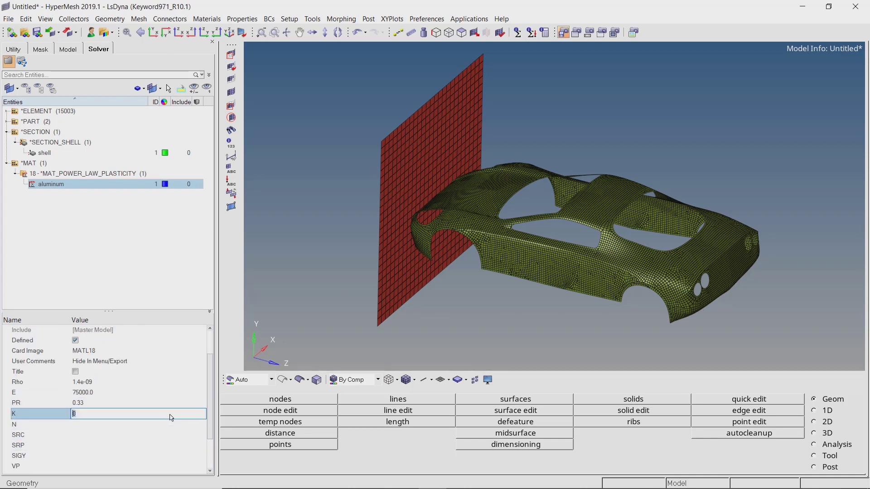
{"action": "type", "text": ".097"}
{"action": "key", "text": "Return"}
{"action": "left_click", "coordinate": [170, 425]}
{"action": "type", "text": "0.33587"}
{"action": "key", "text": "Return"}
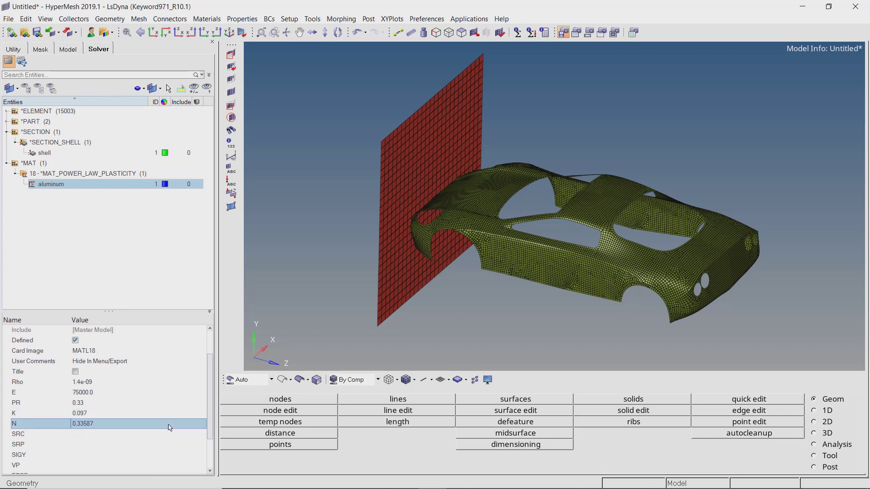
Step: Set the aluminum material's yield stress SIGY to 400
{"action": "scroll", "coordinate": [170, 428], "scroll_direction": "down", "scroll_amount": 2}
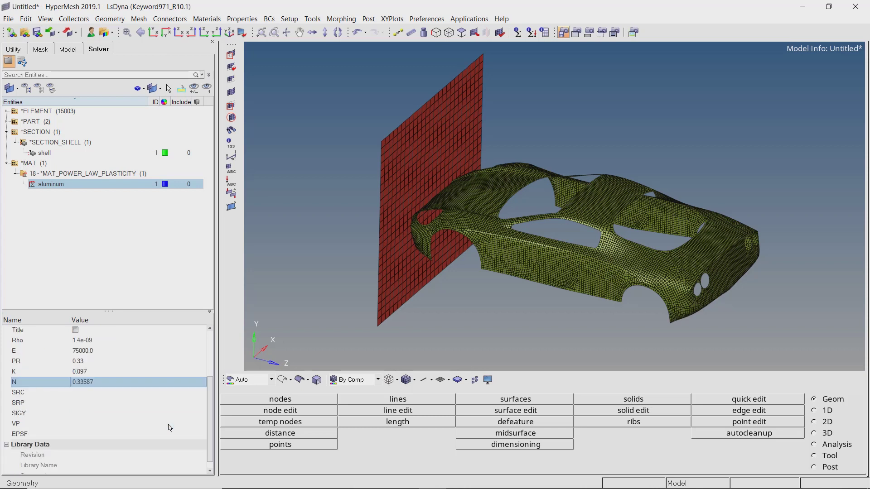
{"action": "left_click", "coordinate": [175, 414]}
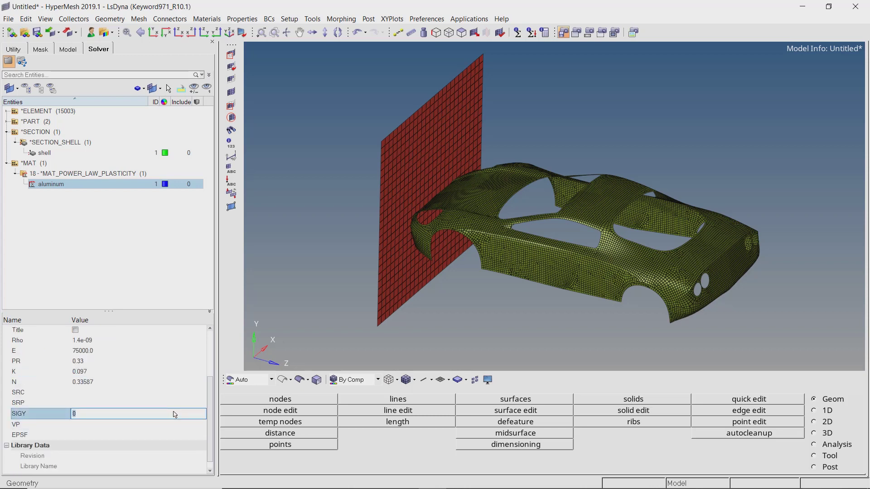
{"action": "type", "text": "400"}
{"action": "key", "text": "Return"}
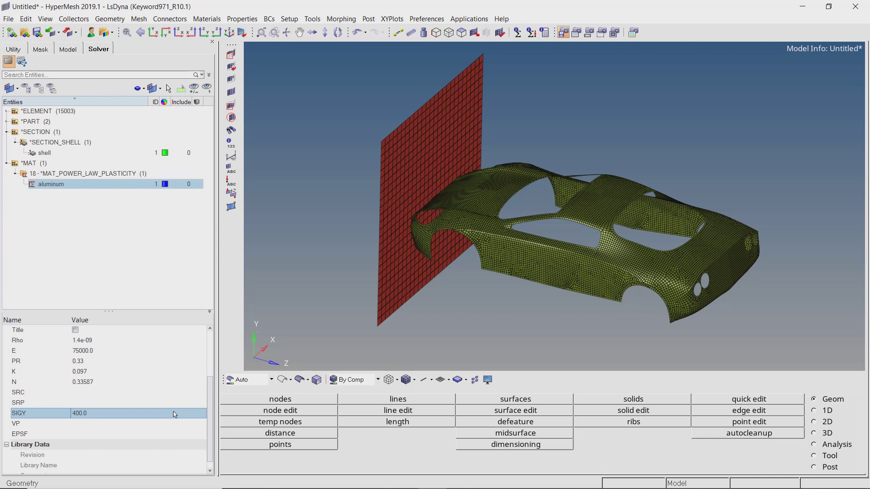
Step: Create a type 20 *MAT_RIGID material named "rigid"
{"action": "right_click", "coordinate": [208, 134]}
{"action": "mouse_move", "coordinate": [269, 136]}
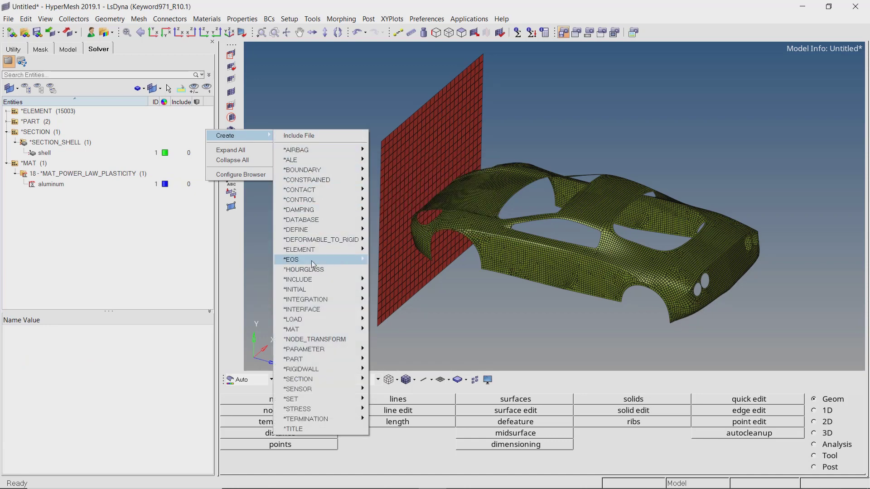
{"action": "mouse_move", "coordinate": [324, 330]}
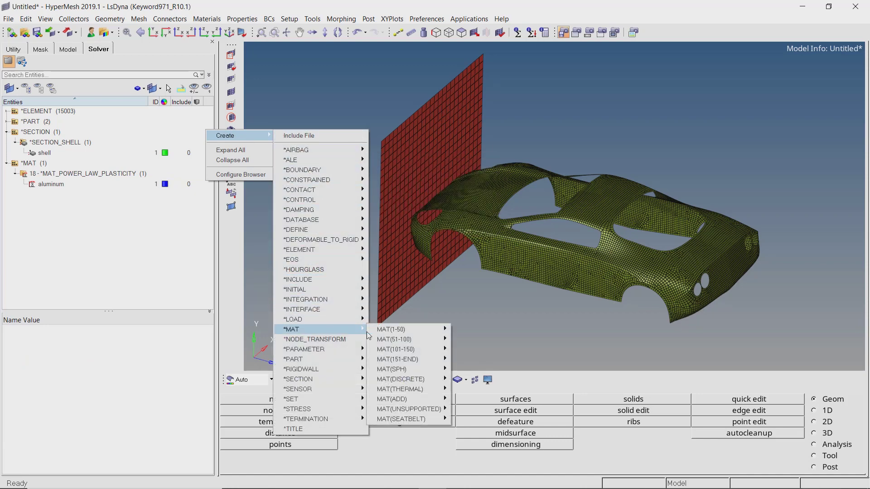
{"action": "mouse_move", "coordinate": [384, 336]}
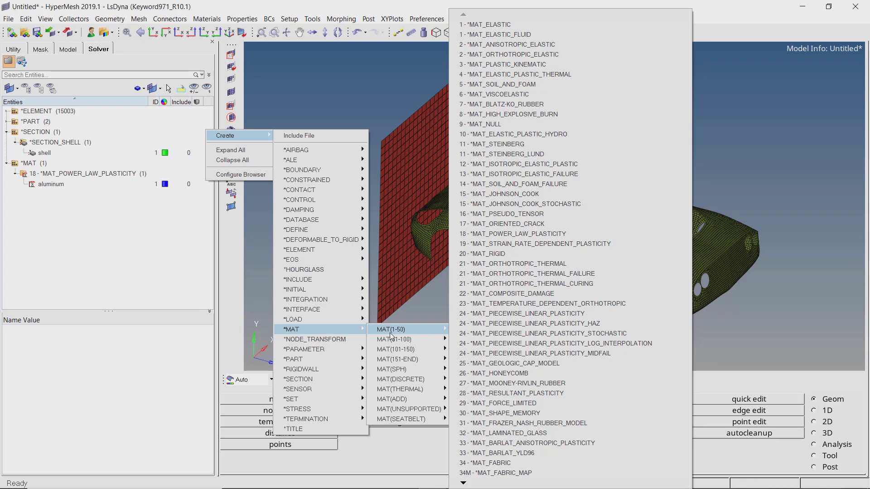
{"action": "left_click", "coordinate": [555, 253]}
{"action": "type", "text": "rigid"}
{"action": "key", "text": "Return"}
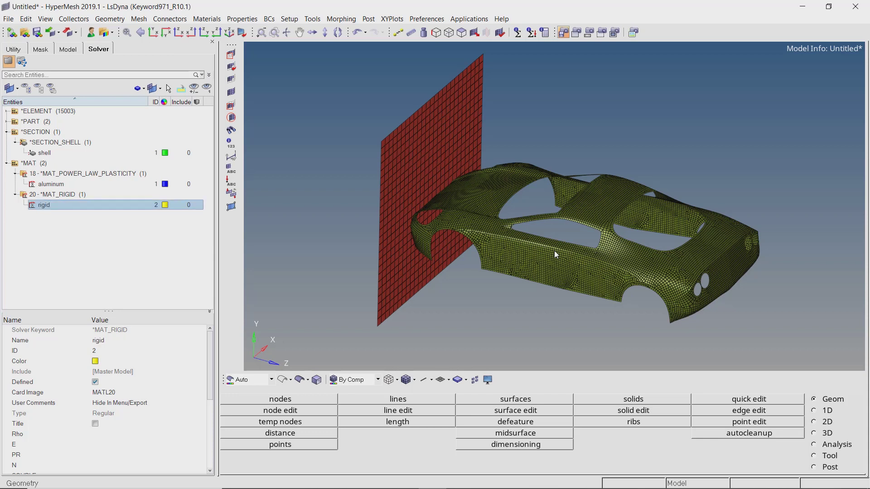
Step: Set the rigid material's density Rho to 7.85e-09, modulus E to 2.1e5 and Poisson's ratio PR to 0.3
{"action": "left_click", "coordinate": [157, 436]}
{"action": "type", "text": "7.85e-09"}
{"action": "key", "text": "Return"}
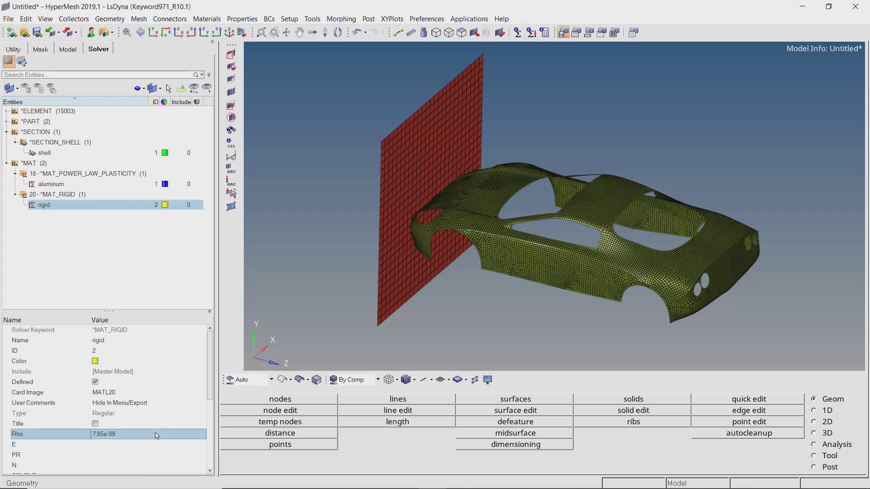
{"action": "left_click", "coordinate": [155, 448]}
{"action": "left_click", "coordinate": [156, 447]}
{"action": "type", "text": "2.1e5"}
{"action": "key", "text": "Return"}
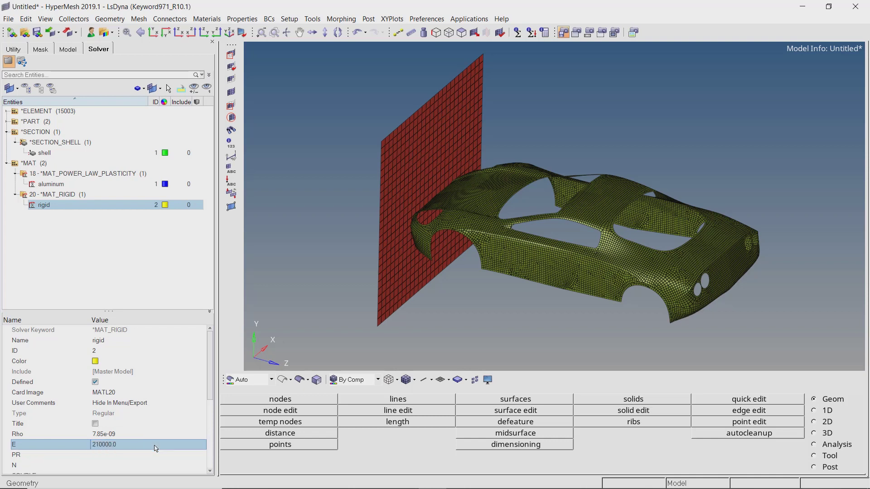
{"action": "left_click", "coordinate": [157, 454]}
{"action": "left_click", "coordinate": [157, 454]}
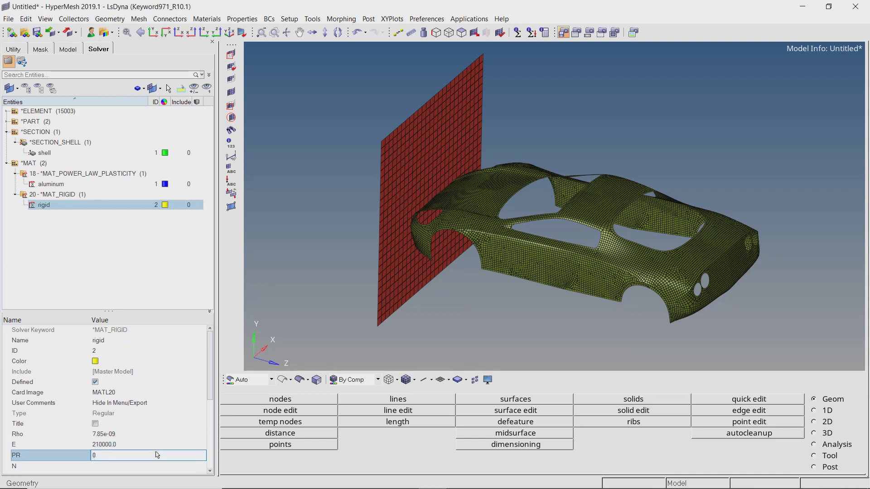
{"action": "key", "text": "Return"}
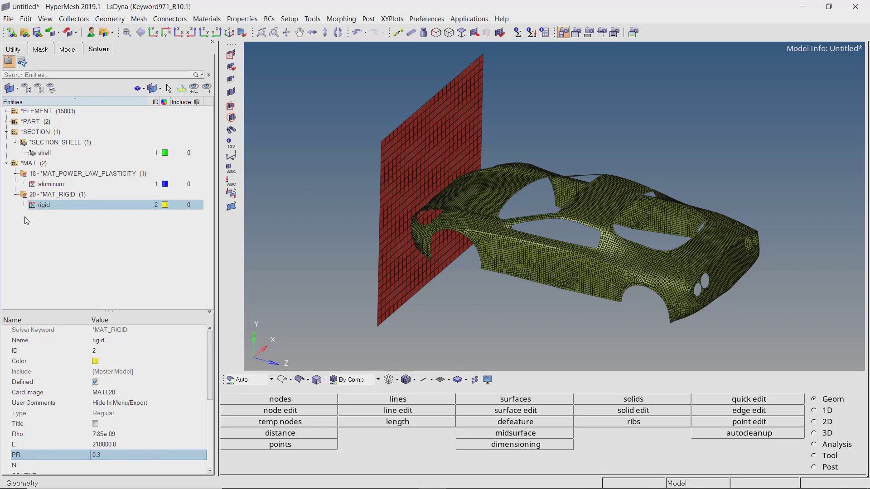
Step: Assign the shell property and the aluminum material to the Chassis part
{"action": "left_click", "coordinate": [6, 163]}
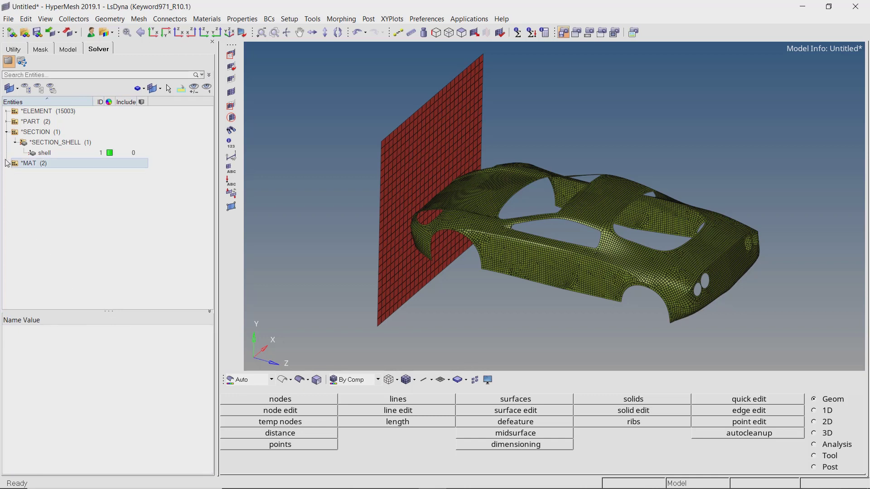
{"action": "left_click", "coordinate": [7, 131]}
{"action": "left_click", "coordinate": [7, 121]}
{"action": "left_click", "coordinate": [51, 143]}
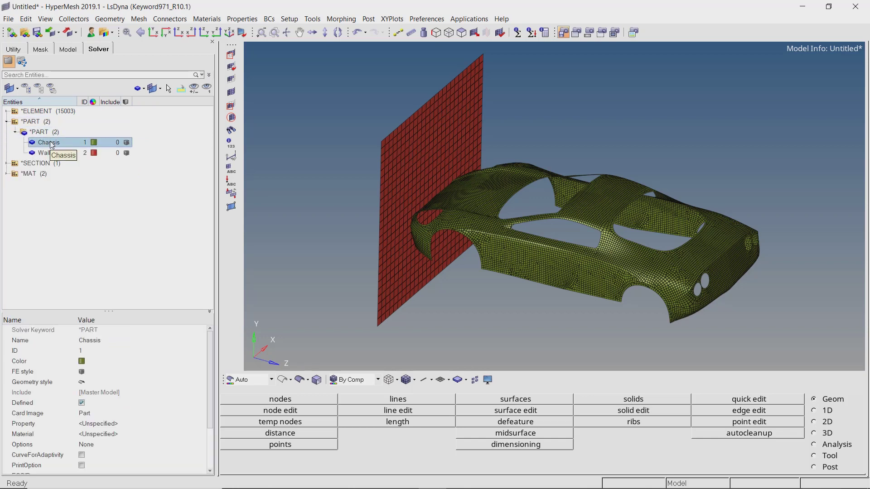
{"action": "left_click", "coordinate": [114, 425]}
{"action": "left_click", "coordinate": [115, 425]}
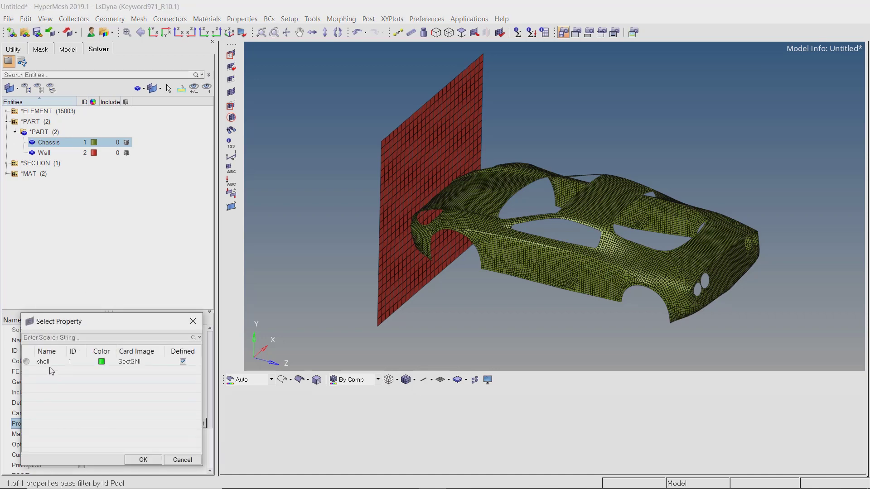
{"action": "left_click", "coordinate": [47, 363]}
{"action": "left_click", "coordinate": [144, 459]}
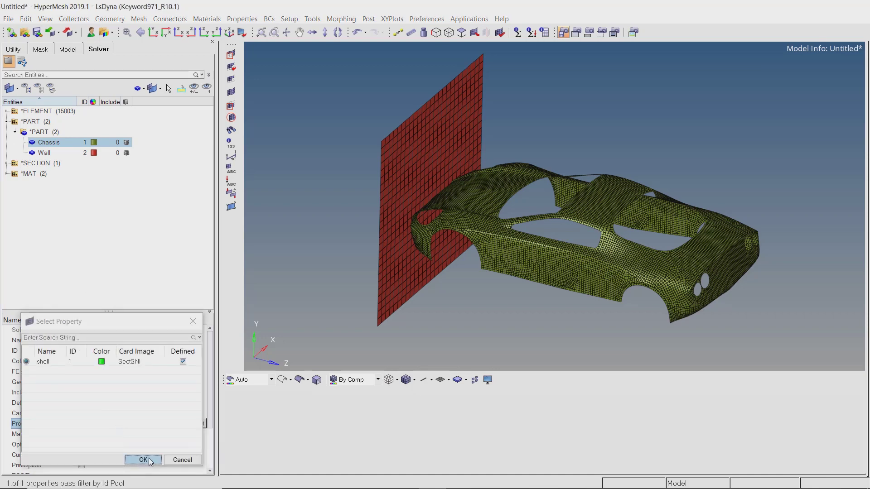
{"action": "left_click", "coordinate": [142, 435]}
{"action": "left_click", "coordinate": [141, 435]}
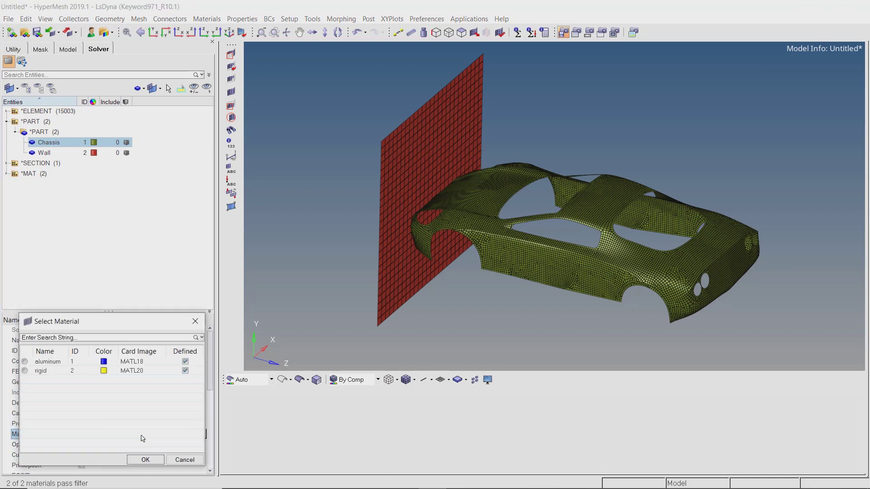
{"action": "left_click", "coordinate": [57, 365]}
{"action": "left_click", "coordinate": [144, 460]}
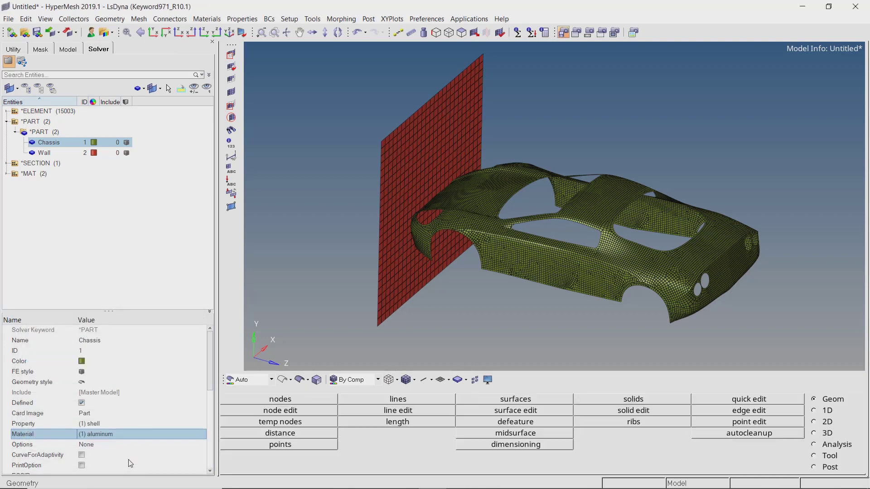
Step: Assign the shell property and the rigid material to the Wall part
{"action": "left_click", "coordinate": [56, 156]}
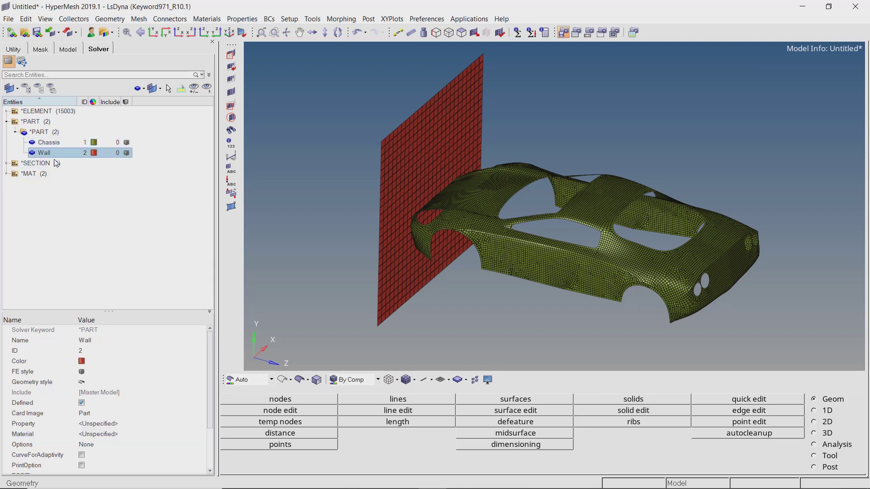
{"action": "left_click", "coordinate": [105, 429]}
{"action": "left_click", "coordinate": [104, 428]}
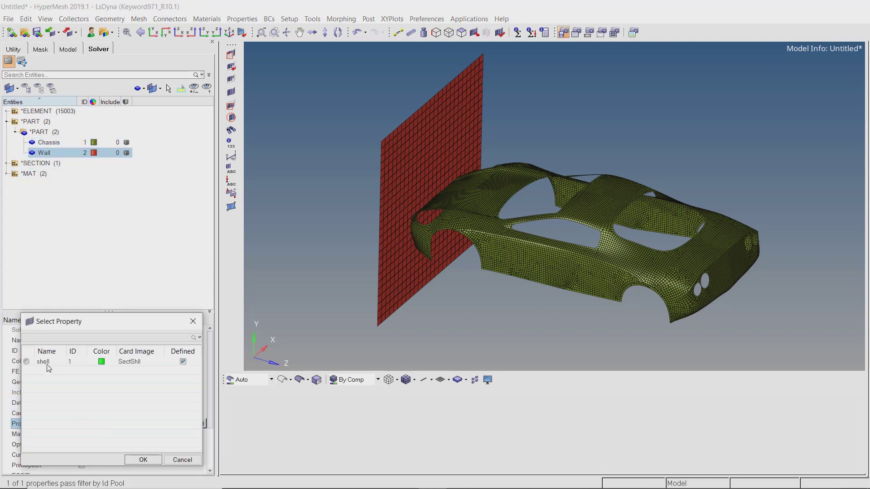
{"action": "left_click", "coordinate": [141, 460]}
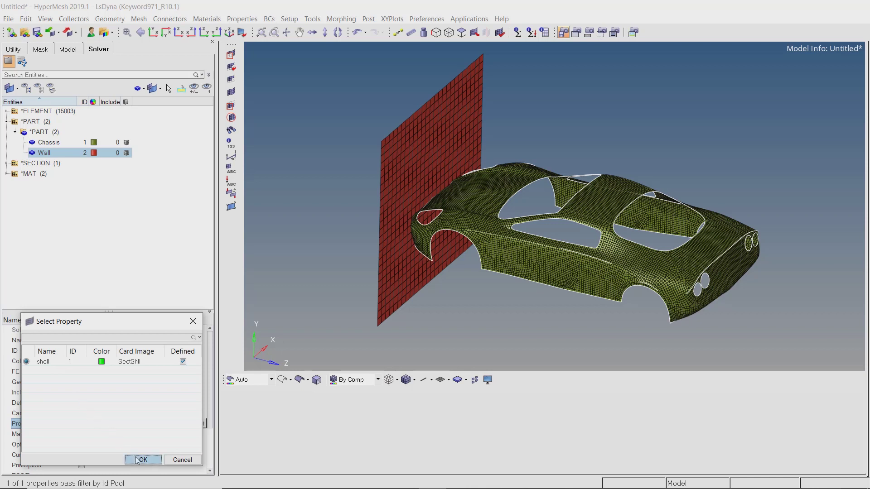
{"action": "left_click", "coordinate": [121, 434]}
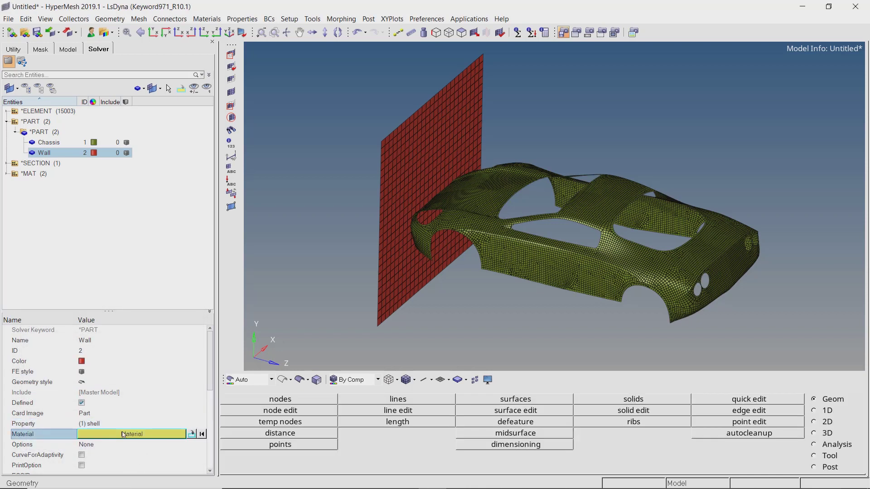
{"action": "left_click", "coordinate": [121, 433]}
{"action": "left_click", "coordinate": [46, 374]}
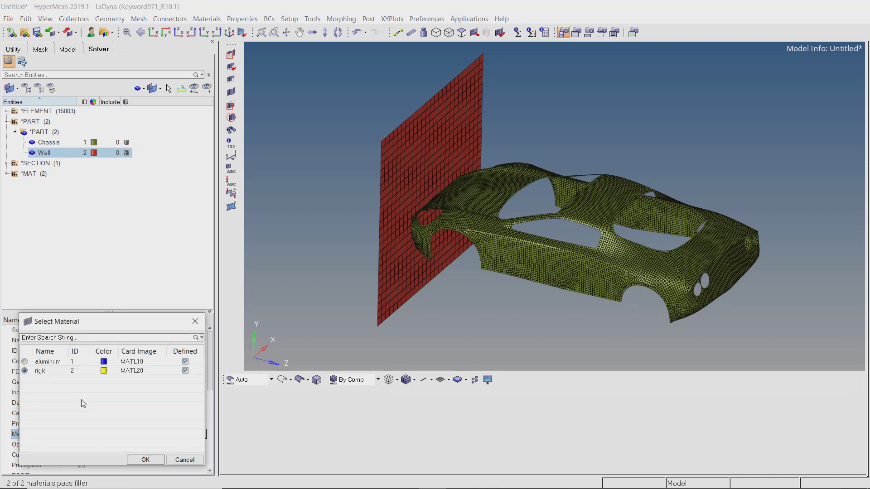
{"action": "left_click", "coordinate": [143, 460]}
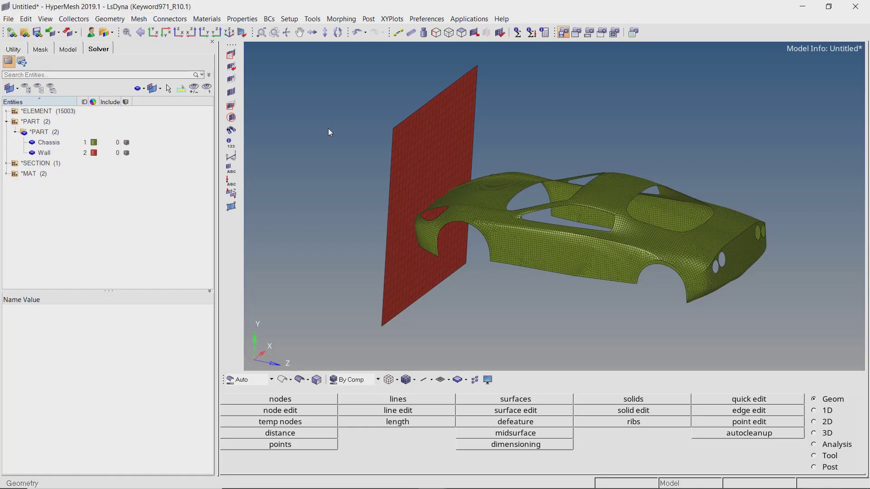
Step: Create *BOUNDARY_SPC_NODE constraints fixing dof1 to dof6 on the nodes along all four wall edges, selecting the nodes by path
{"action": "right_click", "coordinate": [182, 120]}
{"action": "mouse_move", "coordinate": [234, 122]}
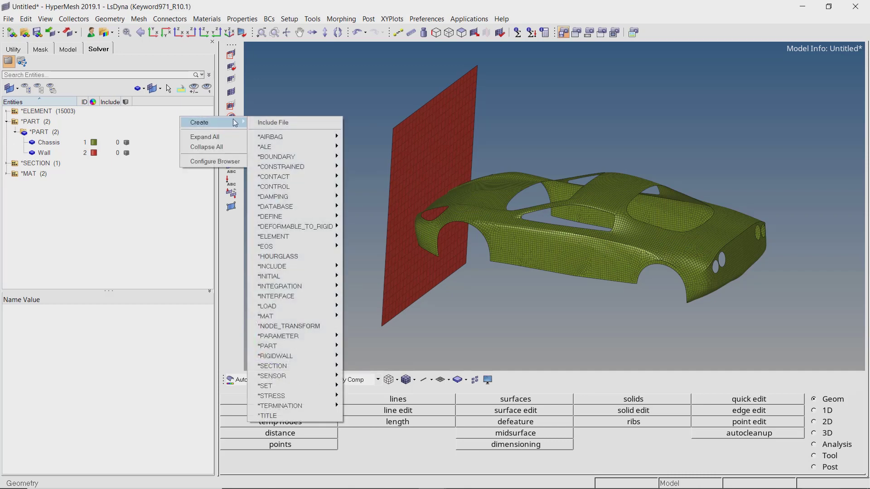
{"action": "mouse_move", "coordinate": [284, 157]}
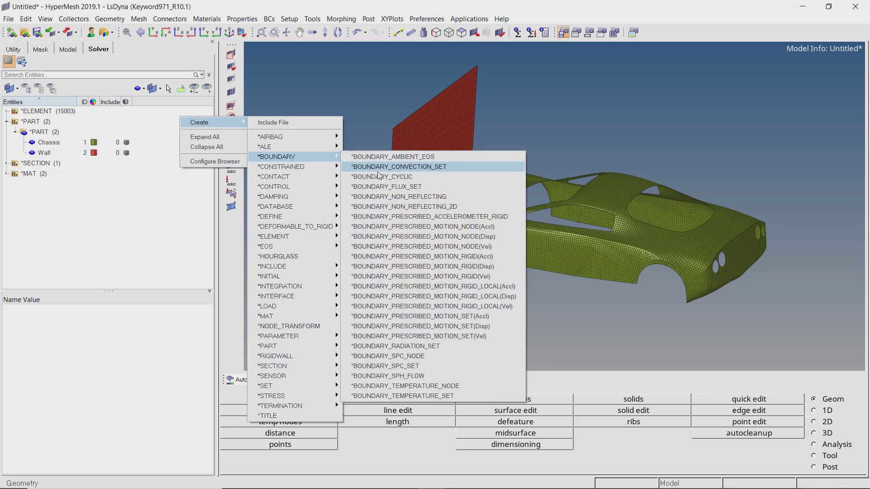
{"action": "left_click", "coordinate": [462, 359]}
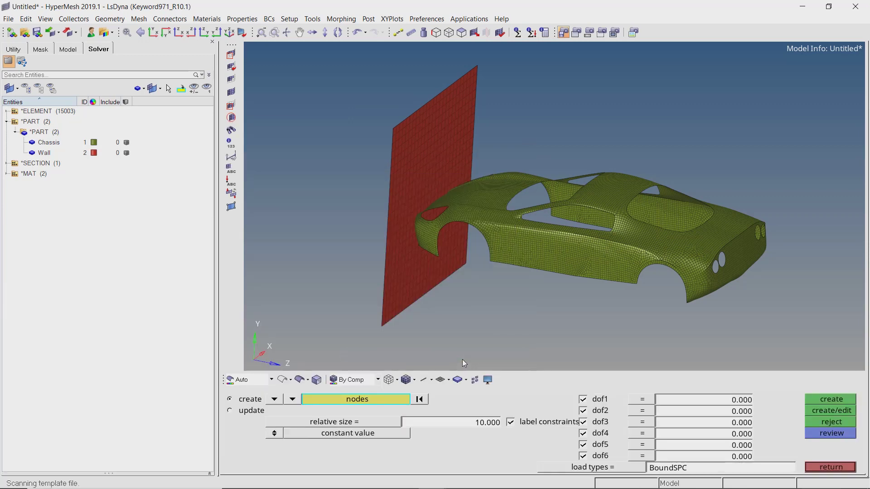
{"action": "left_click", "coordinate": [389, 399]}
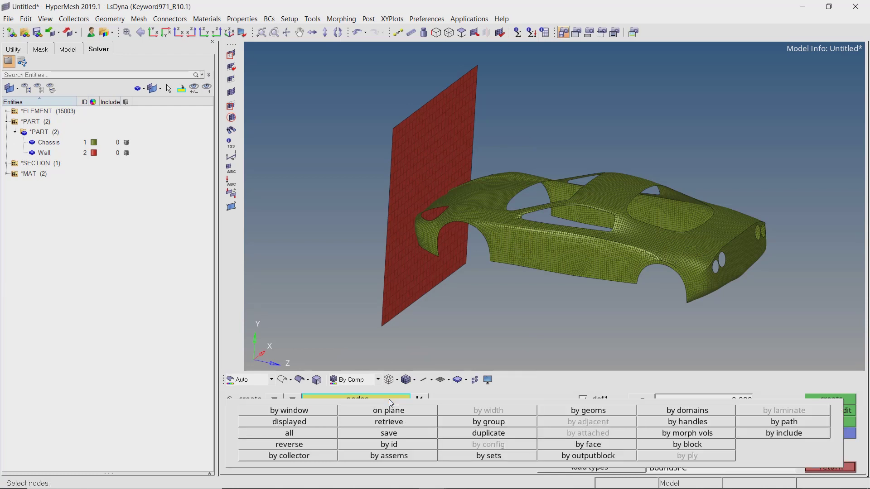
{"action": "left_click", "coordinate": [761, 423]}
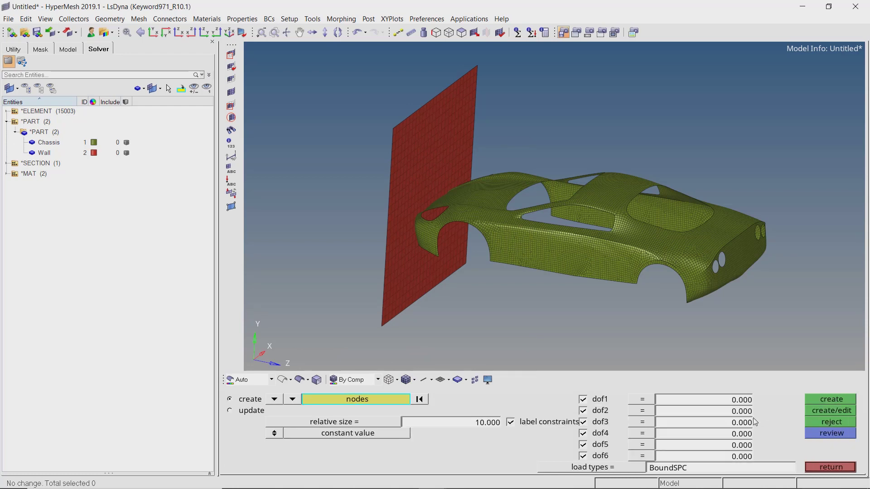
{"action": "left_click_drag", "start_coordinate": [401, 308], "coordinate": [418, 265], "text": "ctrl"}
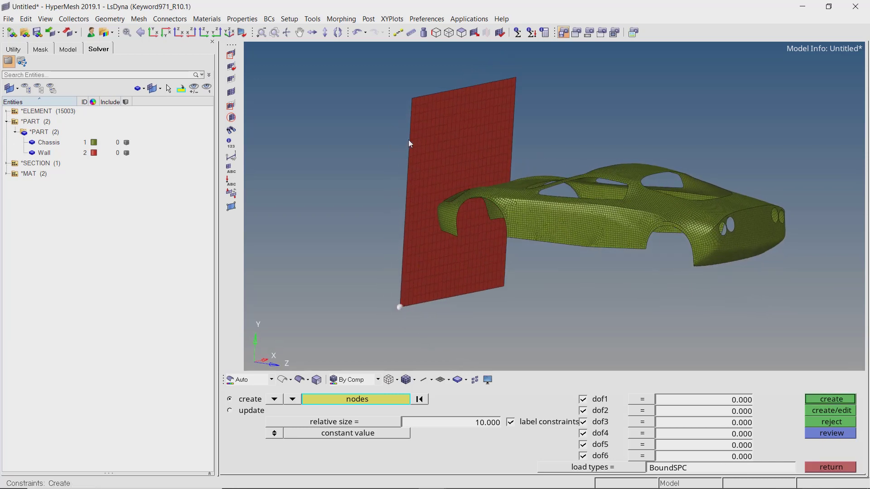
{"action": "left_click", "coordinate": [411, 99]}
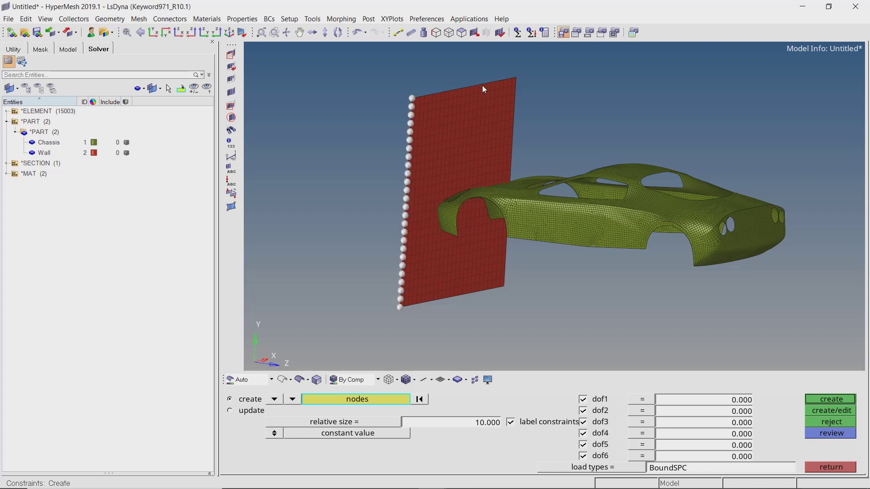
{"action": "left_click", "coordinate": [517, 81]}
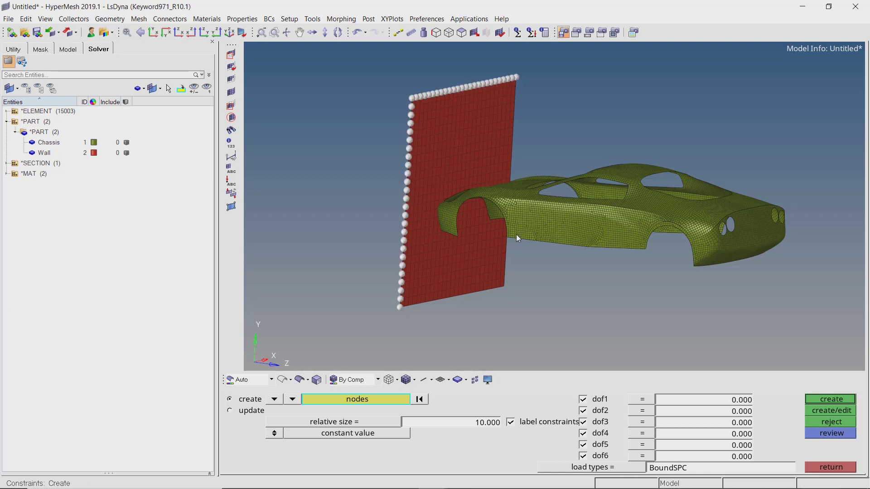
{"action": "left_click", "coordinate": [505, 286]}
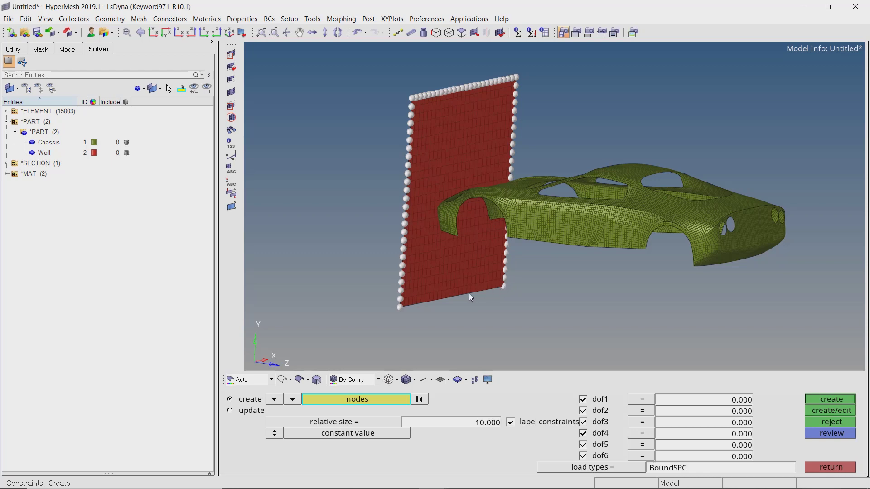
{"action": "left_click", "coordinate": [405, 306]}
{"action": "scroll", "coordinate": [407, 308], "scroll_direction": "up", "scroll_amount": 3}
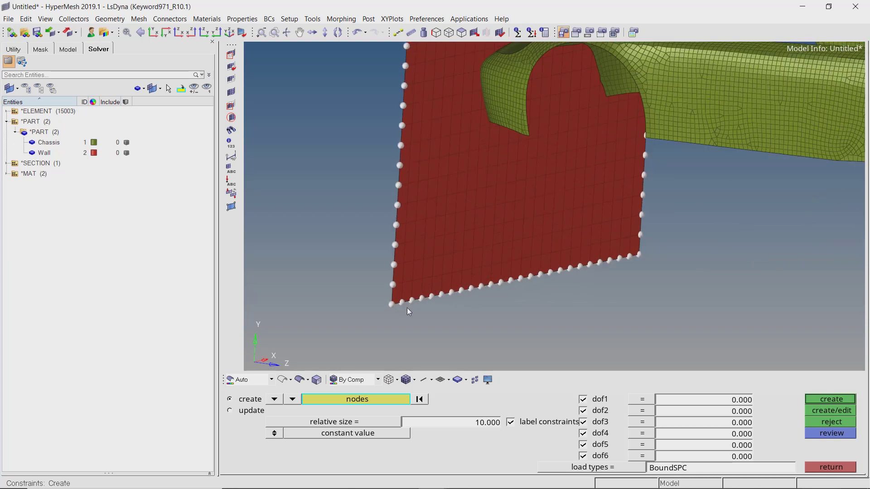
{"action": "scroll", "coordinate": [407, 310], "scroll_direction": "down", "scroll_amount": 4}
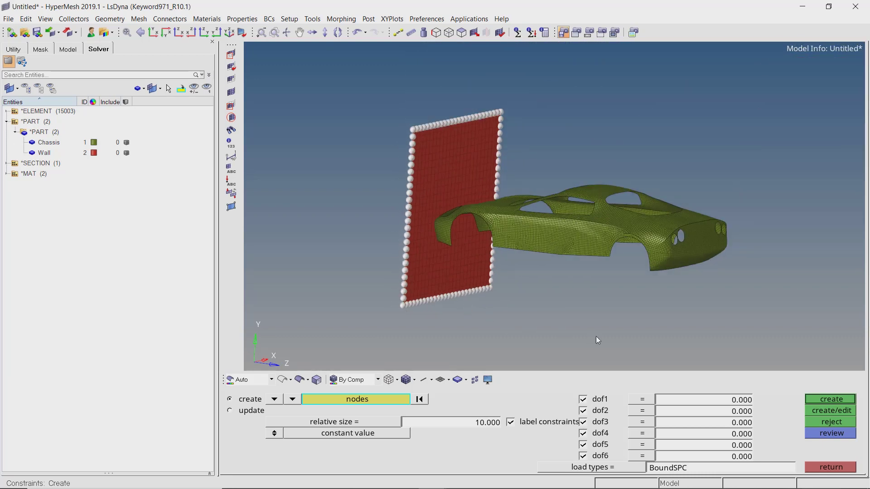
{"action": "left_click", "coordinate": [837, 400]}
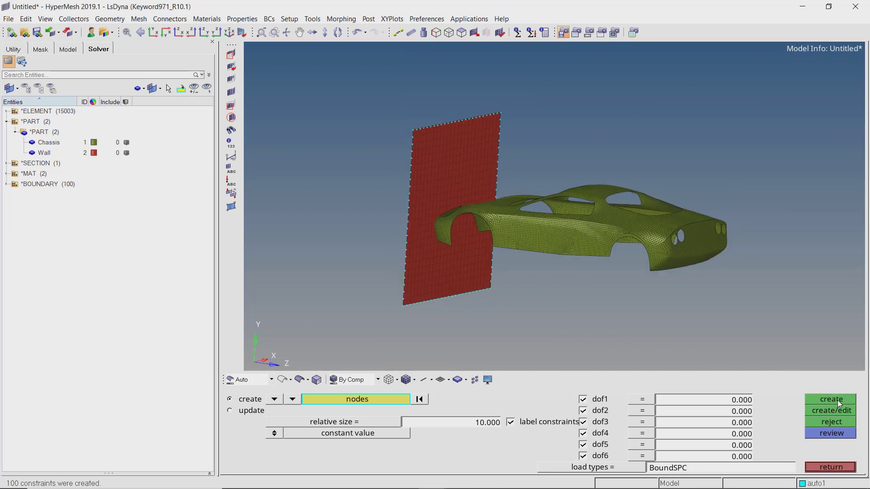
{"action": "left_click", "coordinate": [845, 466]}
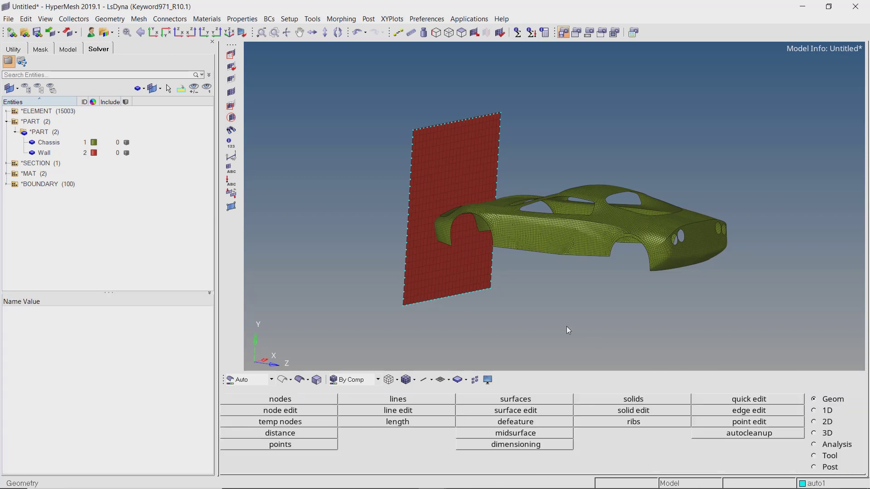
Step: Create a *SET_NODE_LIST node set named "chassis_nodes"
{"action": "right_click", "coordinate": [172, 112]}
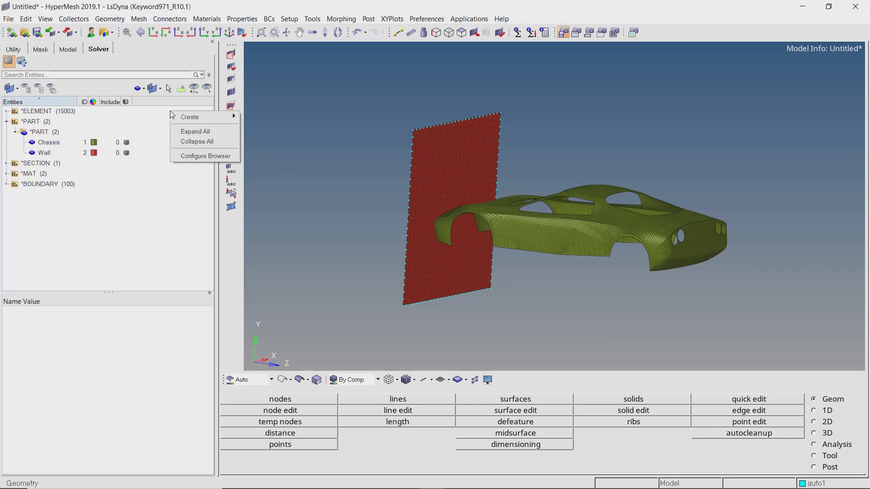
{"action": "mouse_move", "coordinate": [203, 119]}
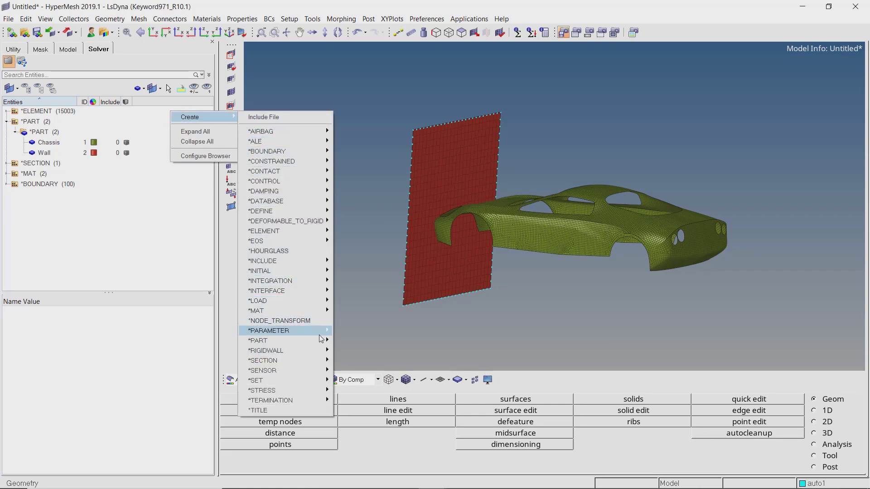
{"action": "mouse_move", "coordinate": [322, 383]}
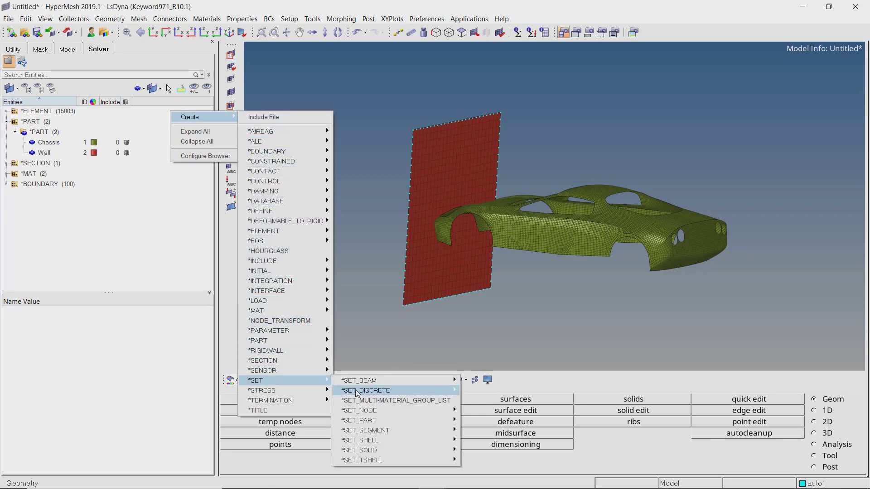
{"action": "mouse_move", "coordinate": [388, 410]}
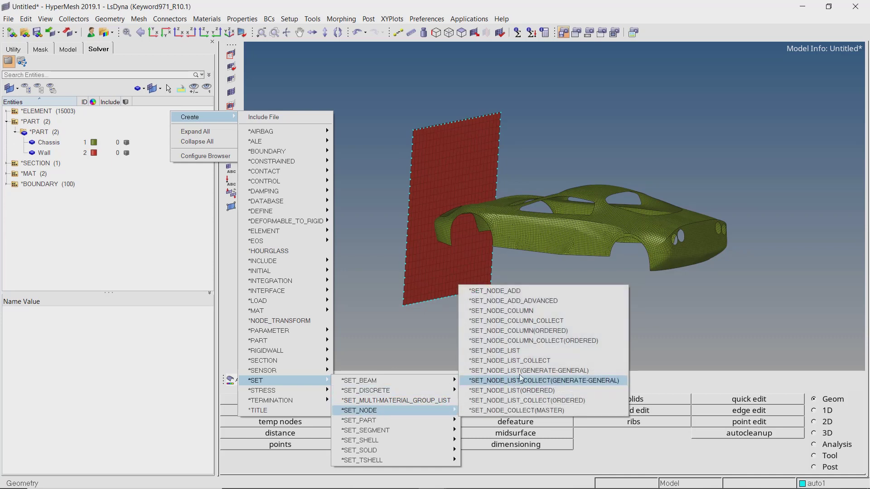
{"action": "left_click", "coordinate": [561, 350]}
{"action": "type", "text": "chassis"}
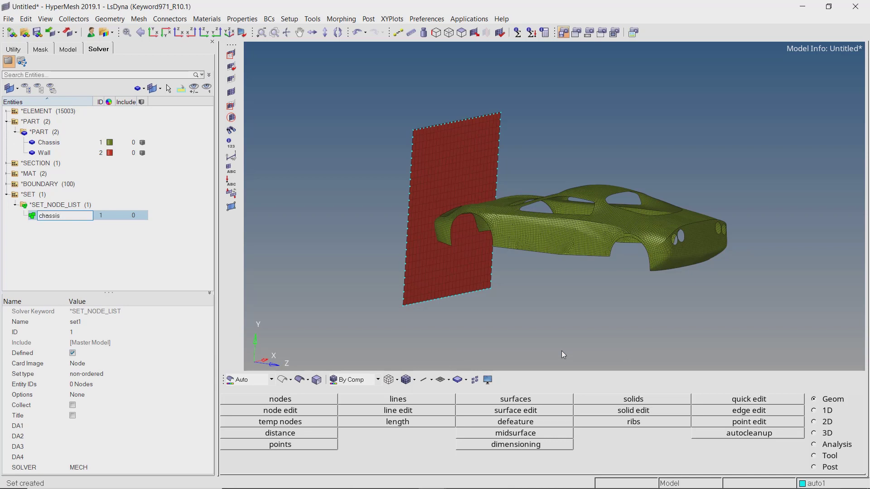
{"action": "type", "text": "_nodes"}
{"action": "key", "text": "Return"}
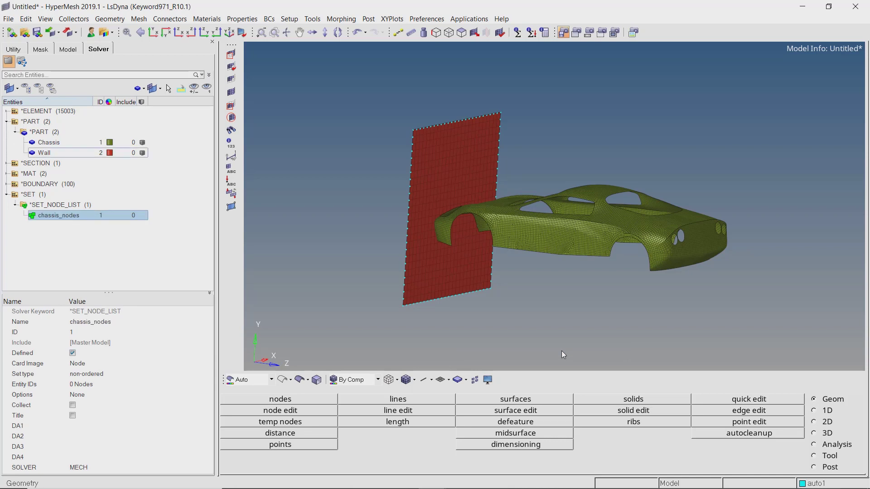
Step: Fill the chassis_nodes set with all nodes of the Chassis component, selecting them by collector
{"action": "left_click", "coordinate": [177, 385]}
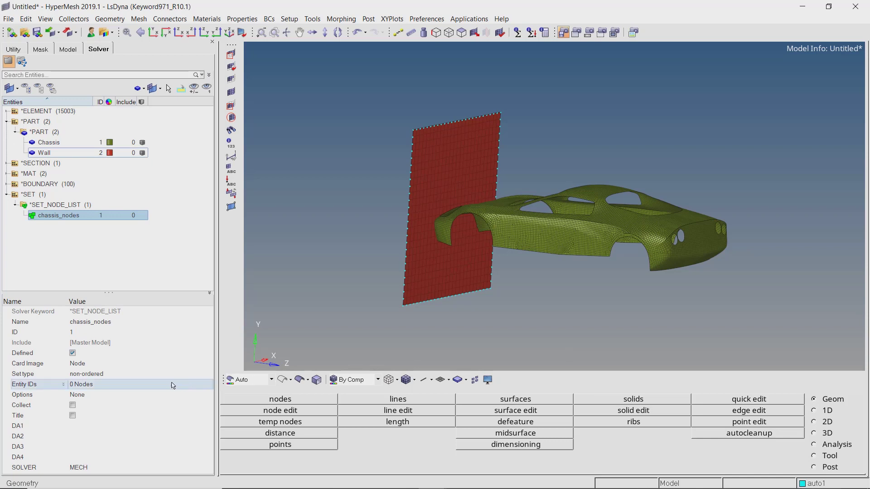
{"action": "left_click", "coordinate": [164, 385]}
{"action": "left_click", "coordinate": [164, 385]}
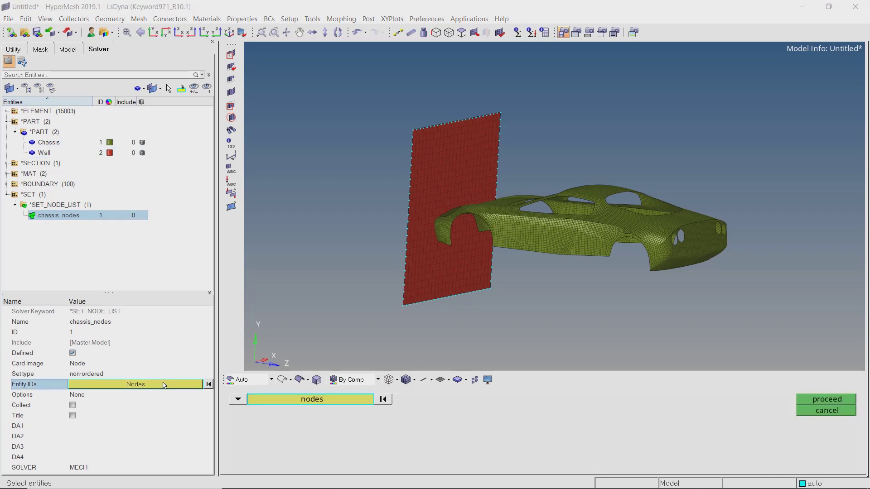
{"action": "left_click", "coordinate": [261, 400]}
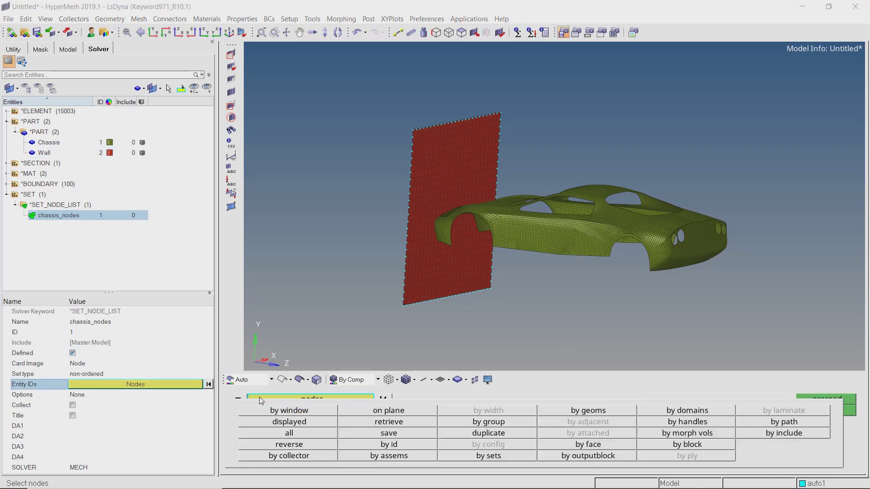
{"action": "left_click", "coordinate": [319, 456]}
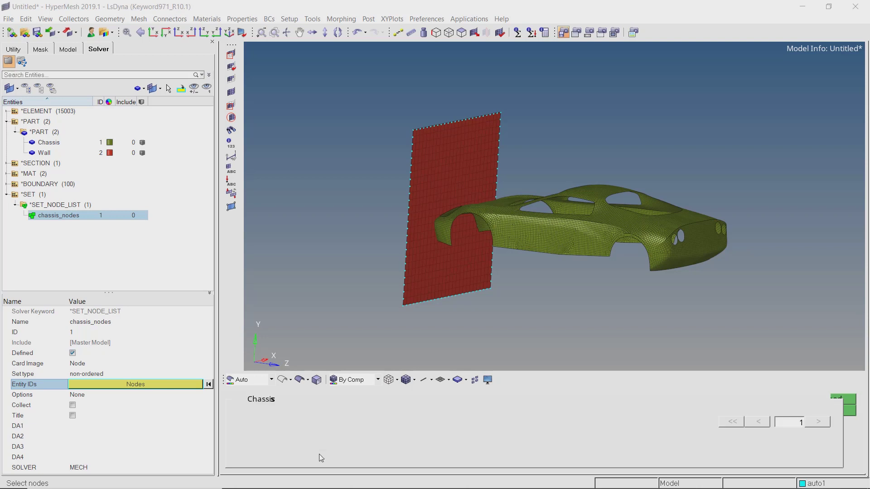
{"action": "left_click", "coordinate": [231, 400]}
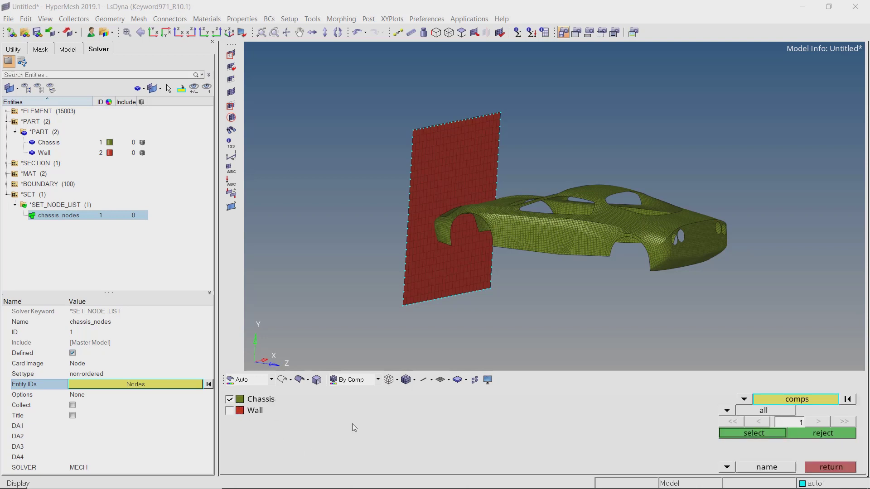
{"action": "left_click", "coordinate": [753, 433]}
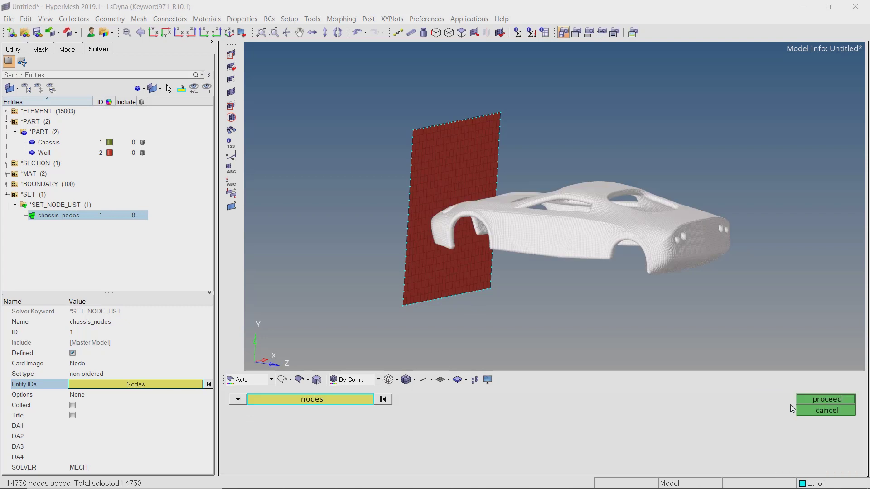
{"action": "left_click", "coordinate": [812, 399]}
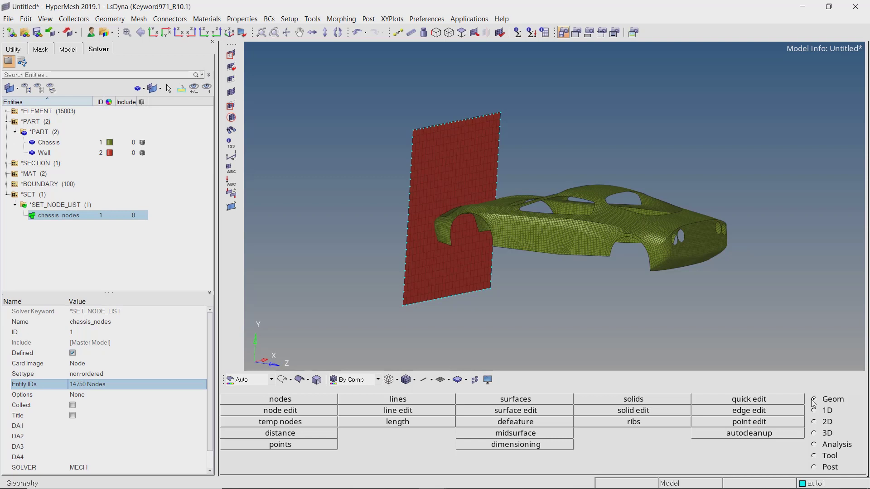
Step: Create an *INITIAL_VELOCITY_GENERATION load collector named "velocity"
{"action": "left_click", "coordinate": [193, 125]}
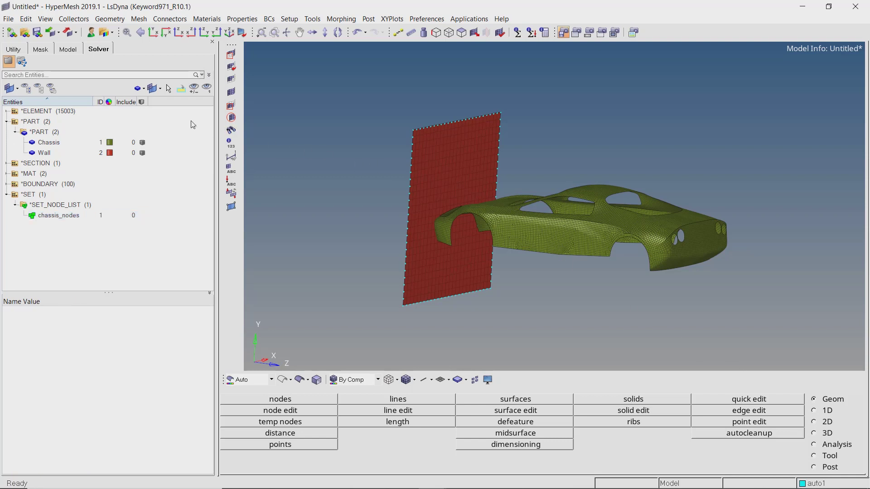
{"action": "right_click", "coordinate": [193, 125]}
{"action": "mouse_move", "coordinate": [241, 131]}
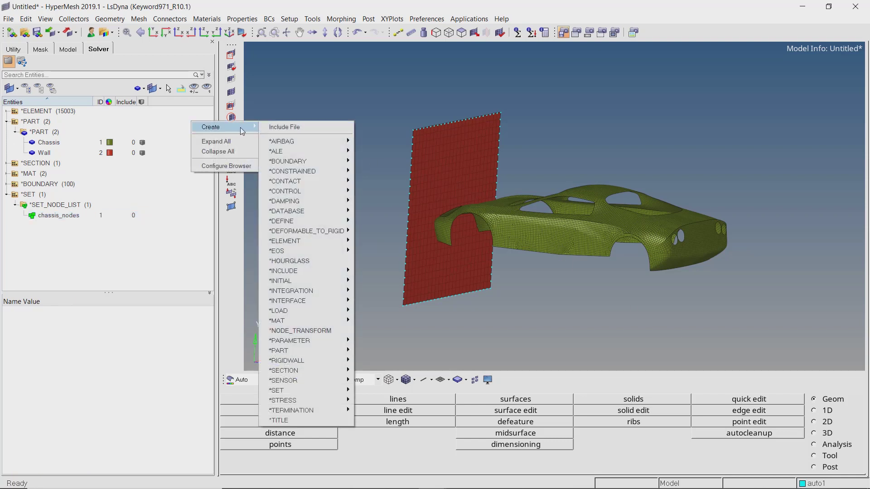
{"action": "mouse_move", "coordinate": [335, 280]}
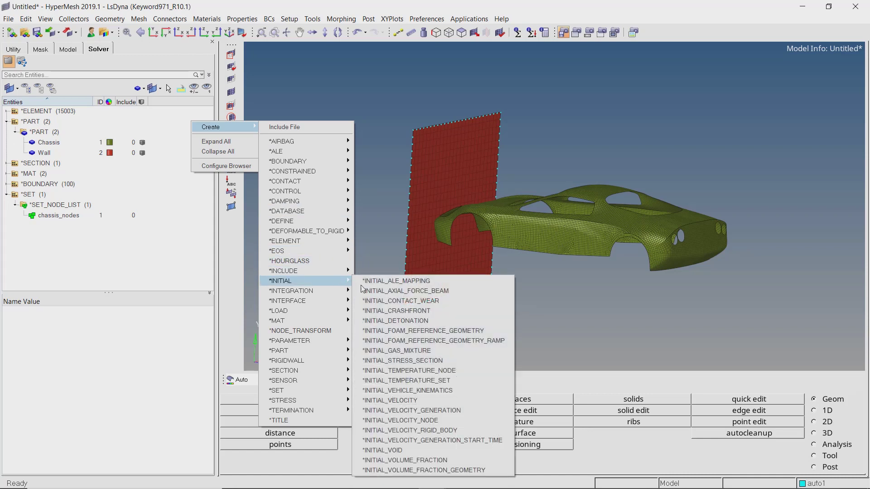
{"action": "left_click", "coordinate": [477, 411]}
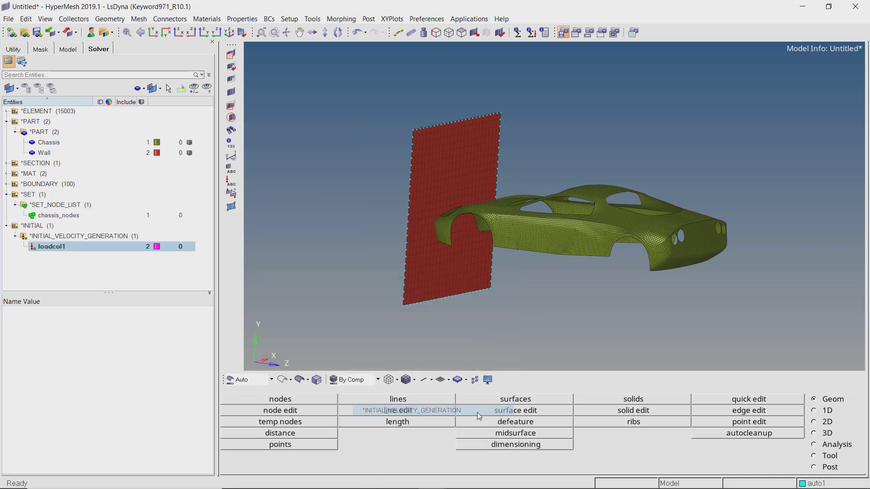
{"action": "type", "text": "velocity"}
{"action": "key", "text": "Return"}
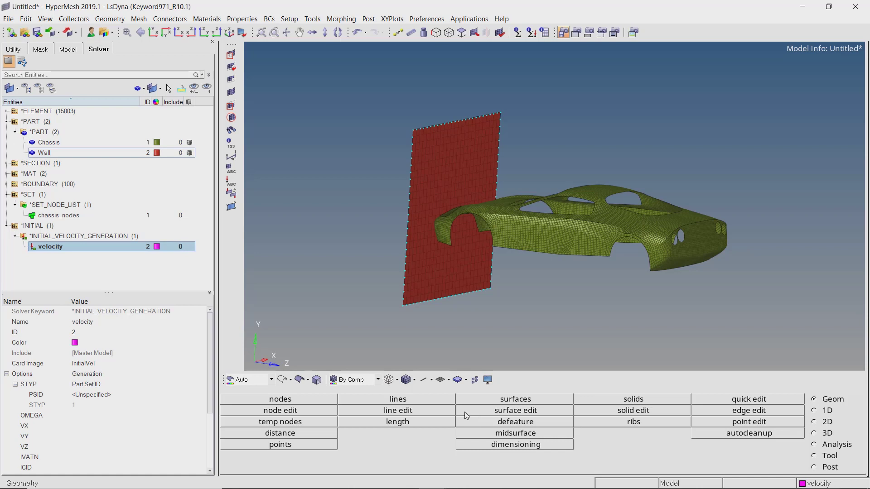
Step: Set the velocity card's STYP to Node Set ID and assign chassis_nodes as its NSID
{"action": "left_click", "coordinate": [159, 384]}
{"action": "left_click", "coordinate": [159, 384]}
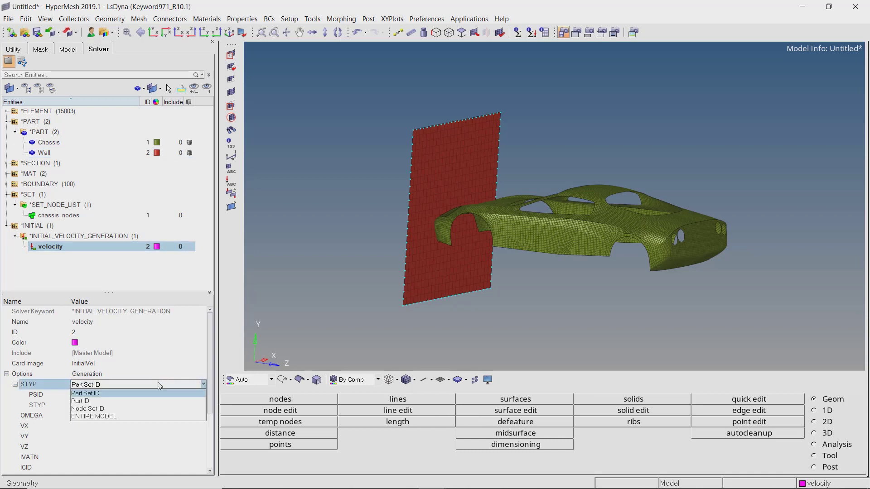
{"action": "left_click", "coordinate": [159, 409]}
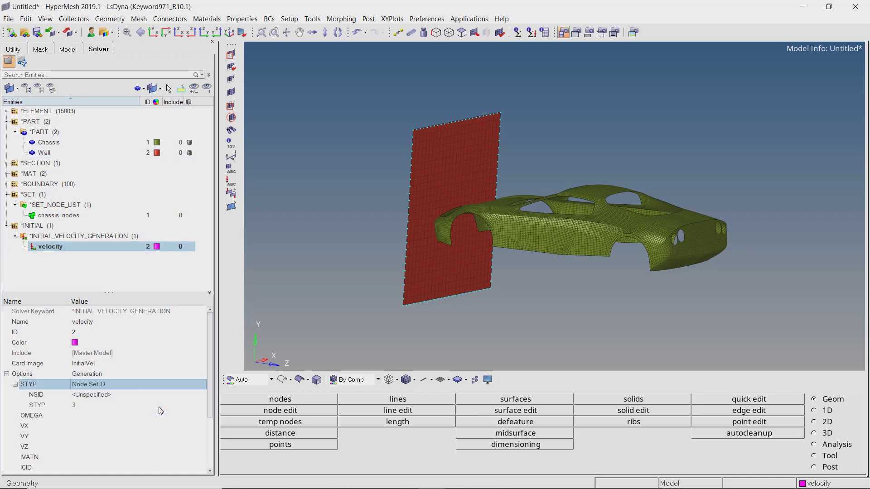
{"action": "left_click", "coordinate": [159, 396]}
{"action": "left_click", "coordinate": [158, 399]}
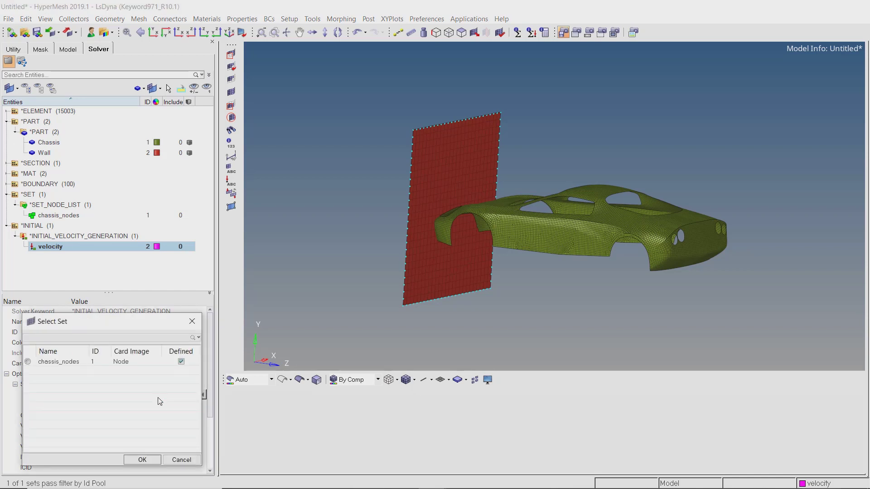
{"action": "left_click", "coordinate": [72, 364]}
{"action": "left_click", "coordinate": [143, 459]}
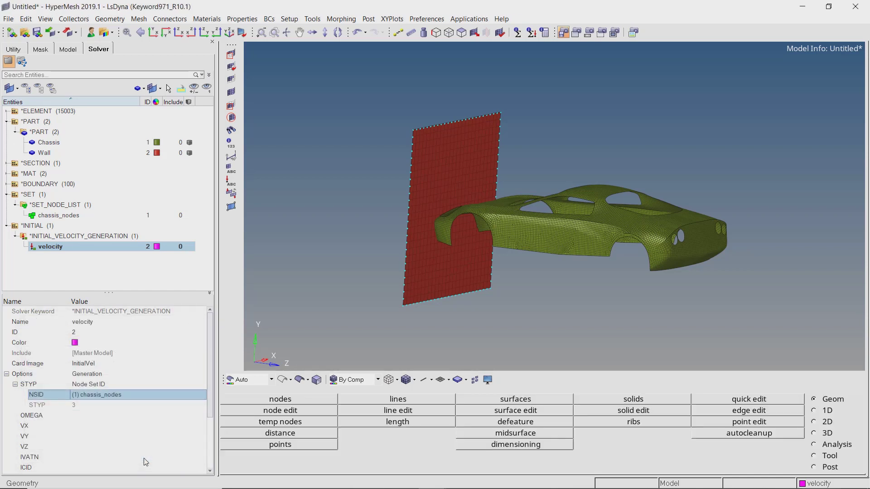
Step: Set the VZ component of the velocity card to -16666
{"action": "left_click", "coordinate": [144, 447]}
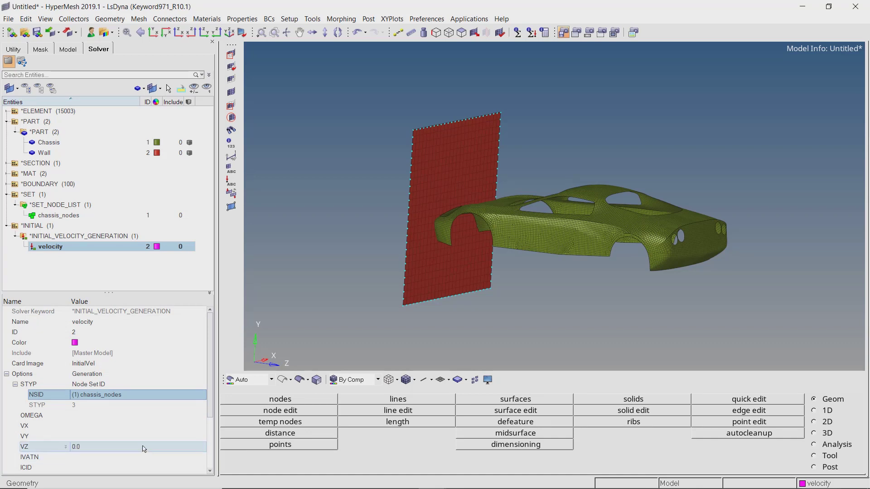
{"action": "left_click", "coordinate": [144, 447]}
{"action": "type", "text": "-"}
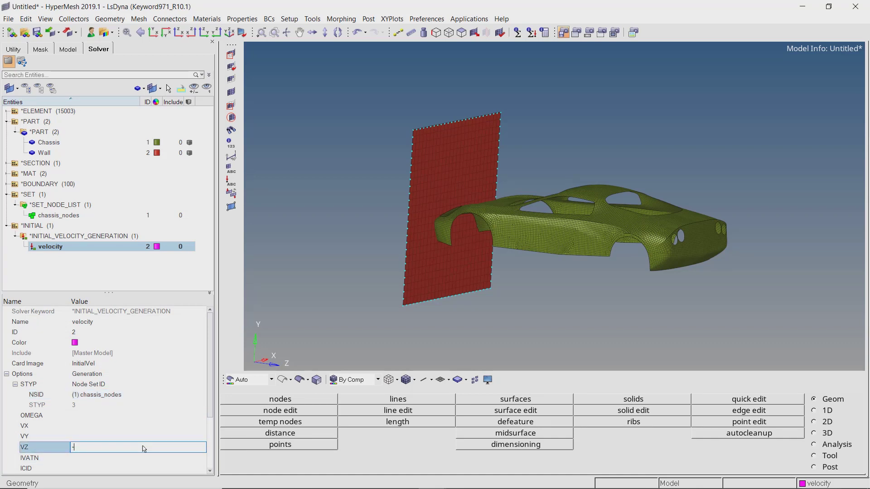
{"action": "type", "text": "16666"}
{"action": "key", "text": "Return"}
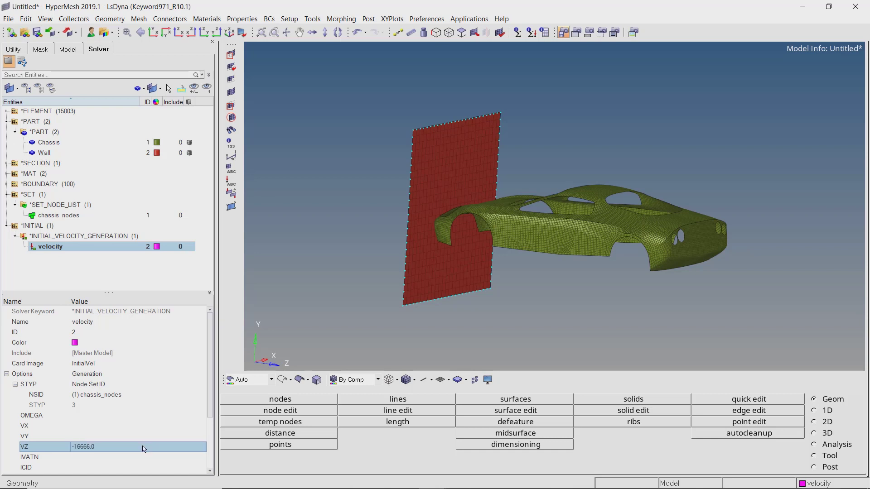
{"action": "scroll", "coordinate": [144, 448], "scroll_direction": "down", "scroll_amount": 2}
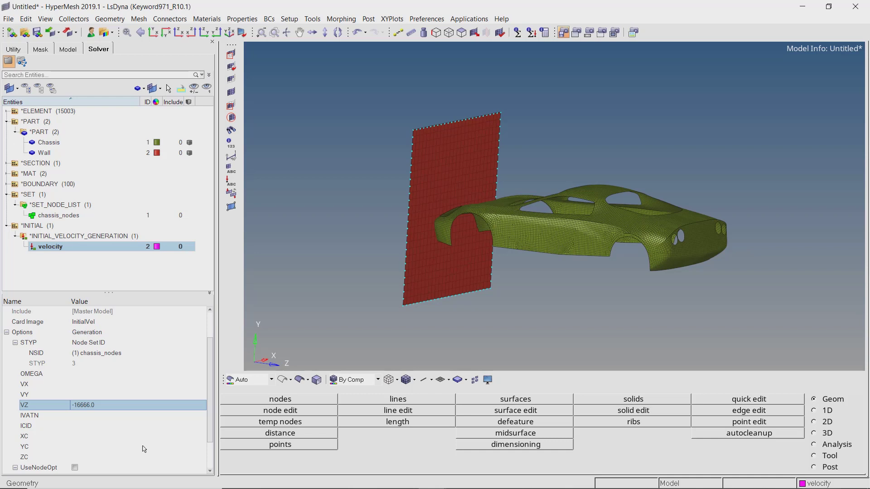
{"action": "left_click", "coordinate": [139, 279]}
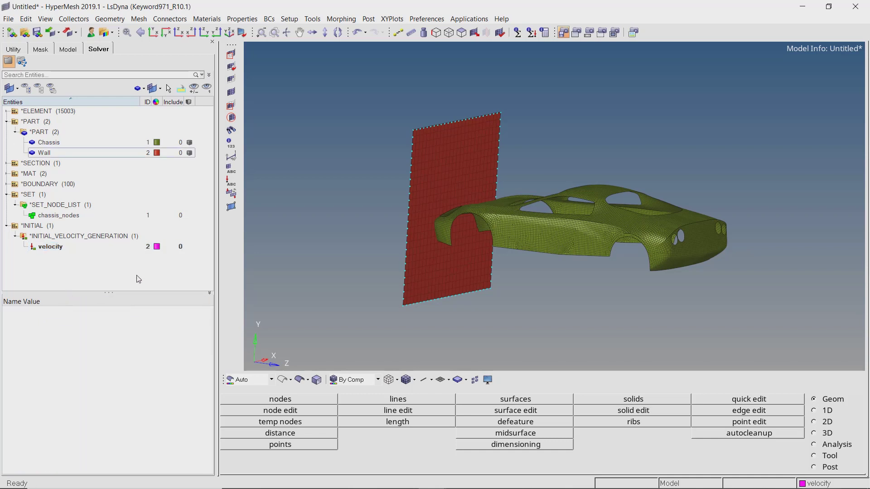
Step: Create a *CONTACT_AUTOMATIC_SURFACE_TO_SURFACE contact named "contact"
{"action": "right_click", "coordinate": [207, 115]}
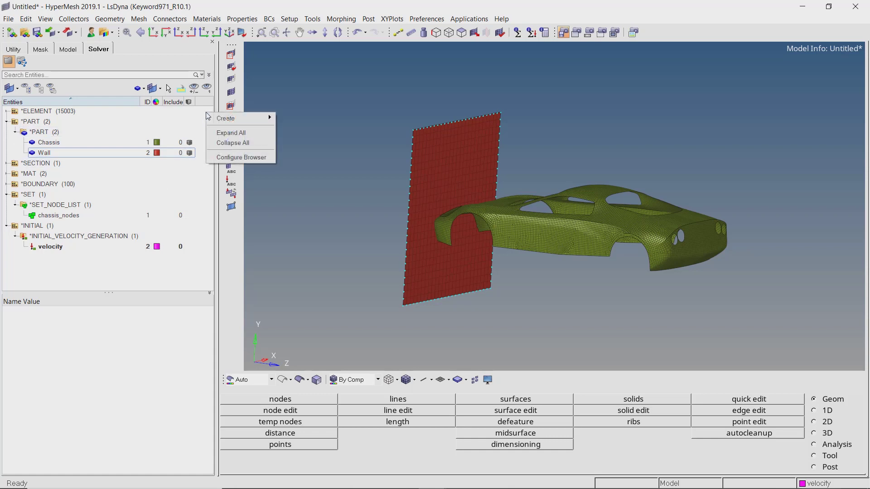
{"action": "mouse_move", "coordinate": [273, 118]}
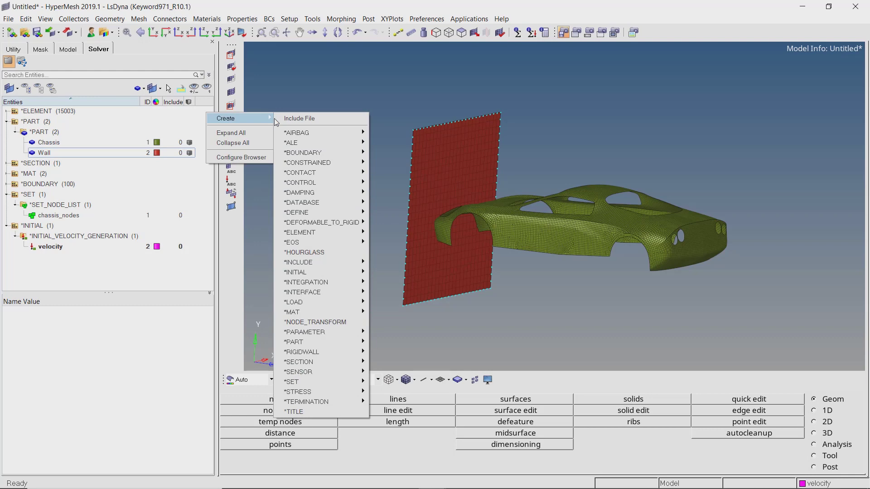
{"action": "mouse_move", "coordinate": [327, 172]}
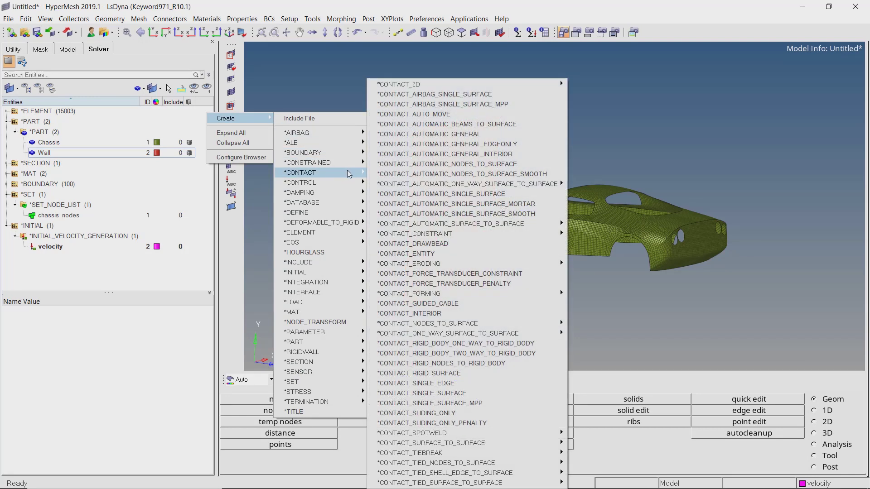
{"action": "mouse_move", "coordinate": [498, 225]}
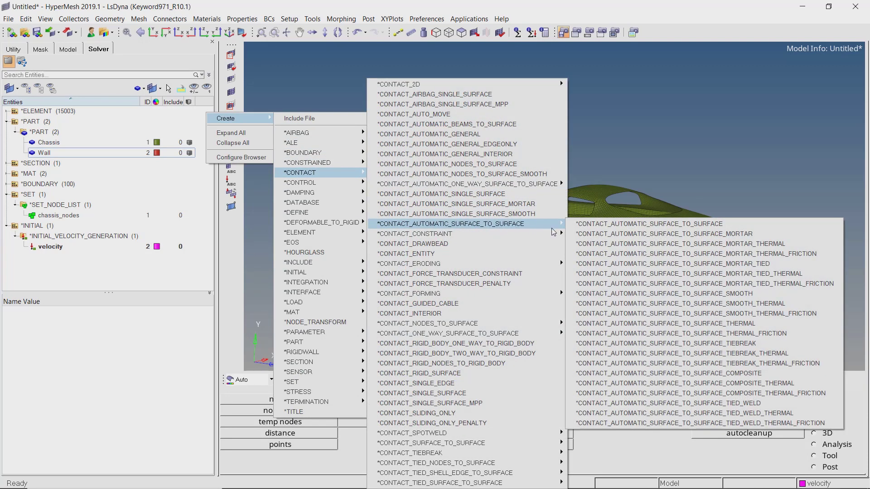
{"action": "left_click", "coordinate": [757, 220]}
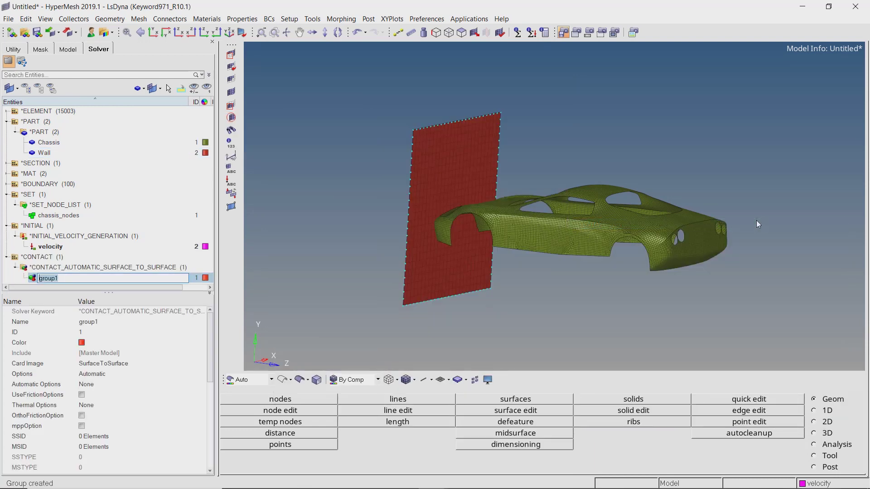
{"action": "type", "text": "contact"}
{"action": "key", "text": "Return"}
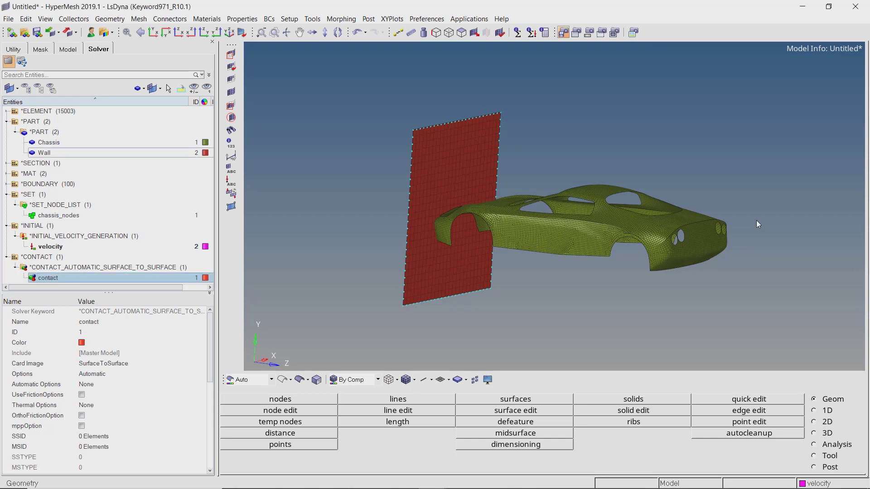
Step: Set the entity type of both SSID and MSID of the contact to Components
{"action": "left_click", "coordinate": [81, 438]}
{"action": "left_click", "coordinate": [81, 437]}
{"action": "left_click", "coordinate": [83, 436]}
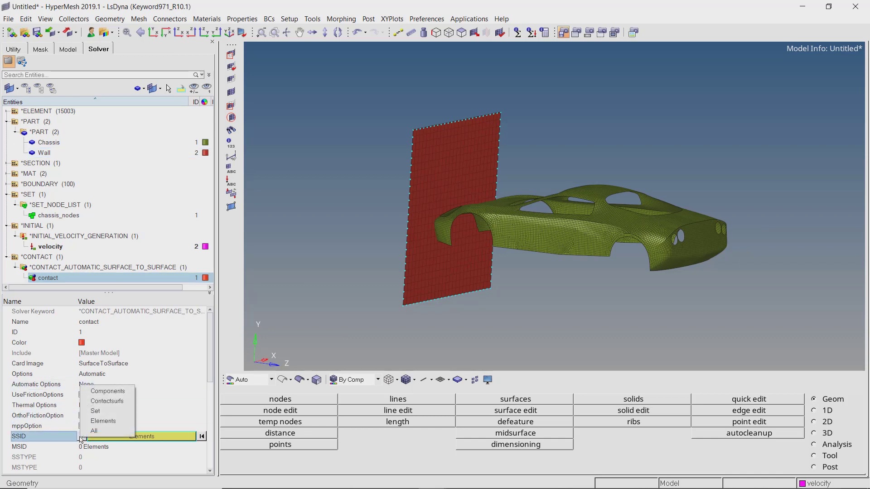
{"action": "left_click", "coordinate": [101, 392]}
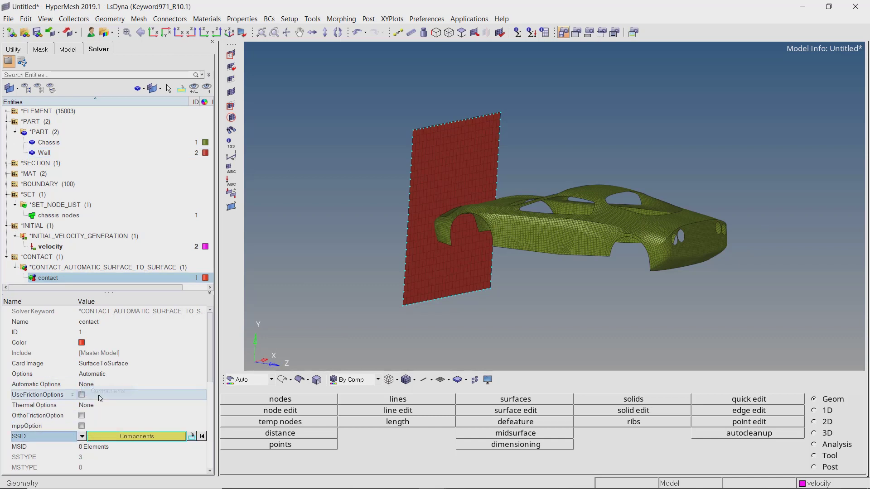
{"action": "left_click", "coordinate": [82, 448]}
{"action": "left_click", "coordinate": [82, 448]}
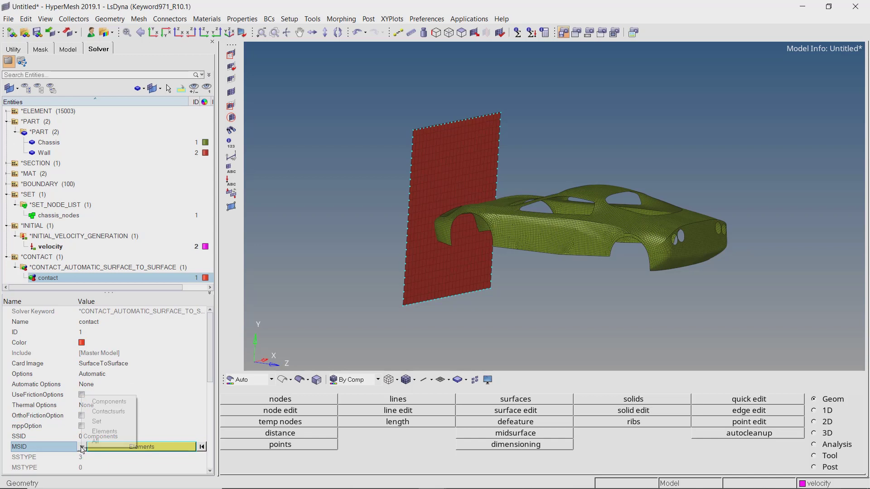
{"action": "left_click", "coordinate": [109, 402]}
Step: Assign the Chassis component as the contact's SSID and the Wall component as its MSID
{"action": "left_click", "coordinate": [120, 436]}
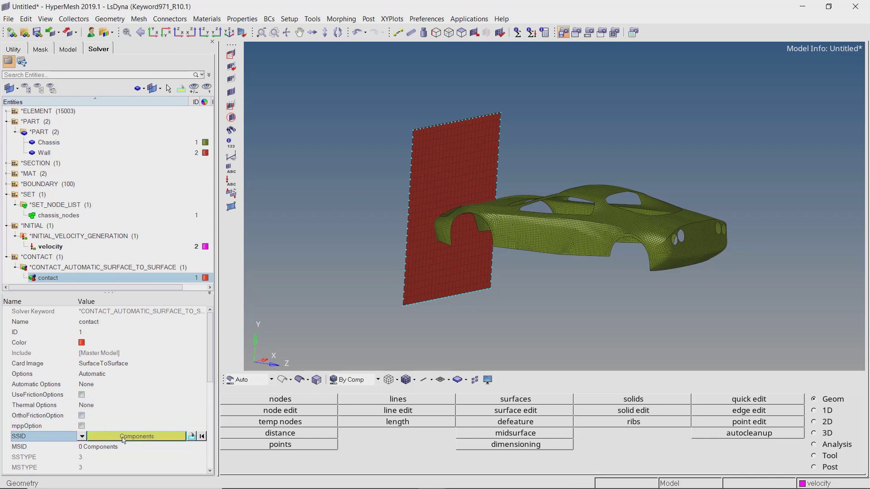
{"action": "left_click", "coordinate": [120, 437]}
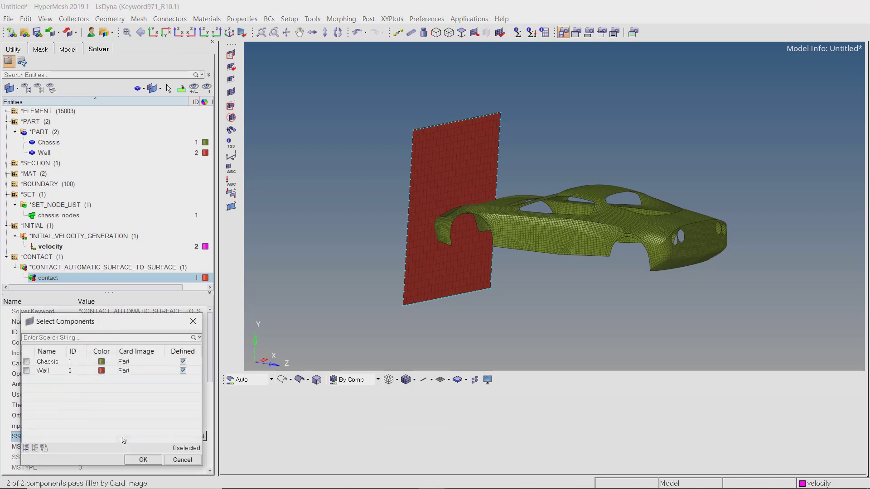
{"action": "left_click", "coordinate": [26, 361]}
{"action": "left_click", "coordinate": [142, 460]}
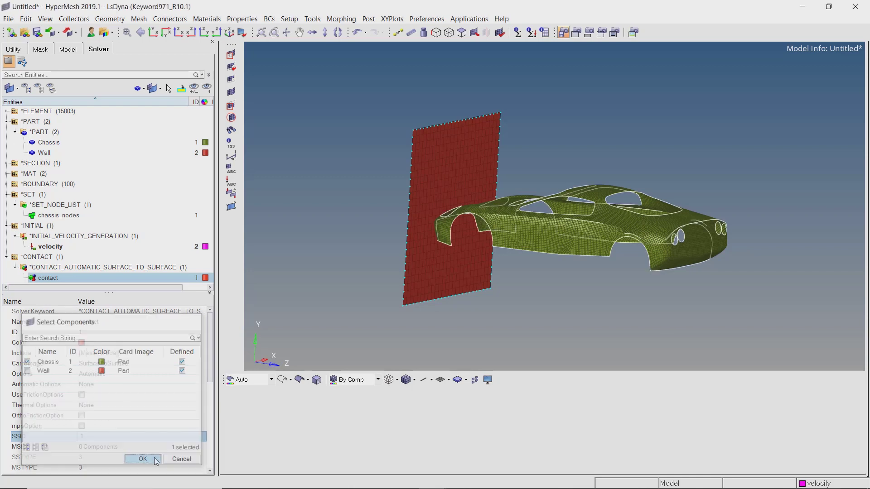
{"action": "left_click", "coordinate": [149, 448]}
{"action": "left_click", "coordinate": [150, 448]}
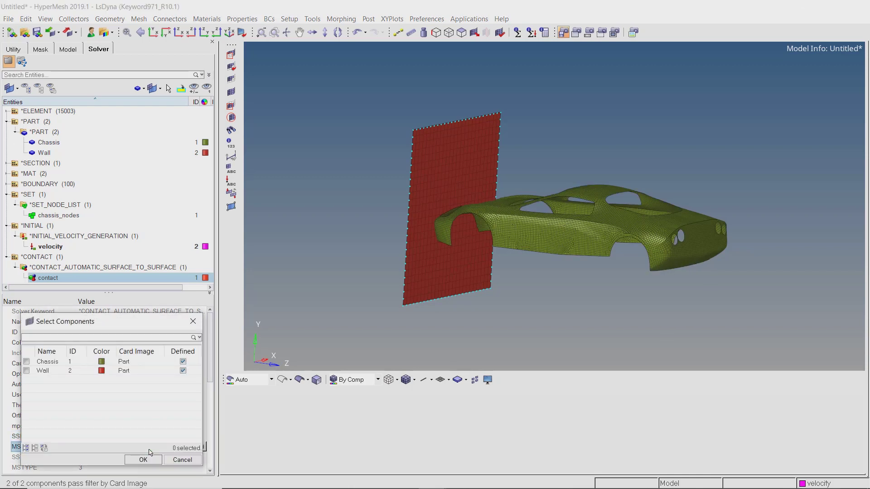
{"action": "left_click", "coordinate": [39, 371]}
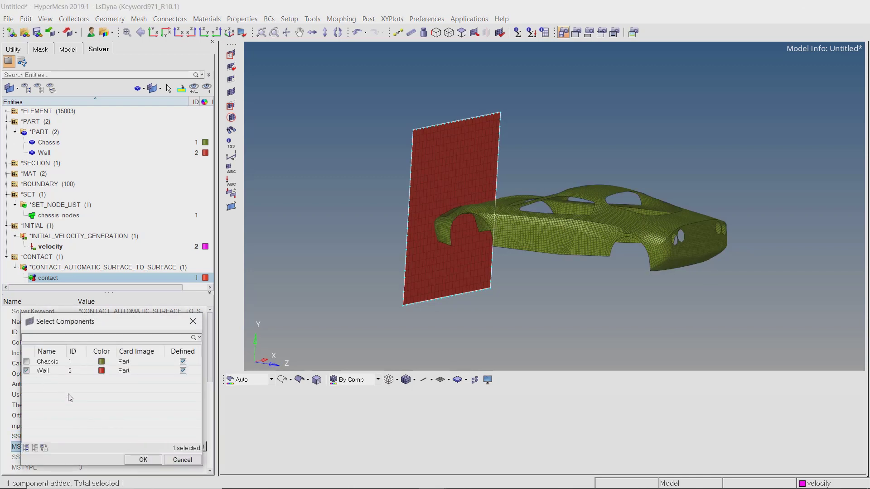
{"action": "left_click", "coordinate": [140, 460]}
Step: Set the contact's friction coefficients to 0.2 for FS and 0.1 for FD
{"action": "scroll", "coordinate": [140, 462], "scroll_direction": "down", "scroll_amount": 3}
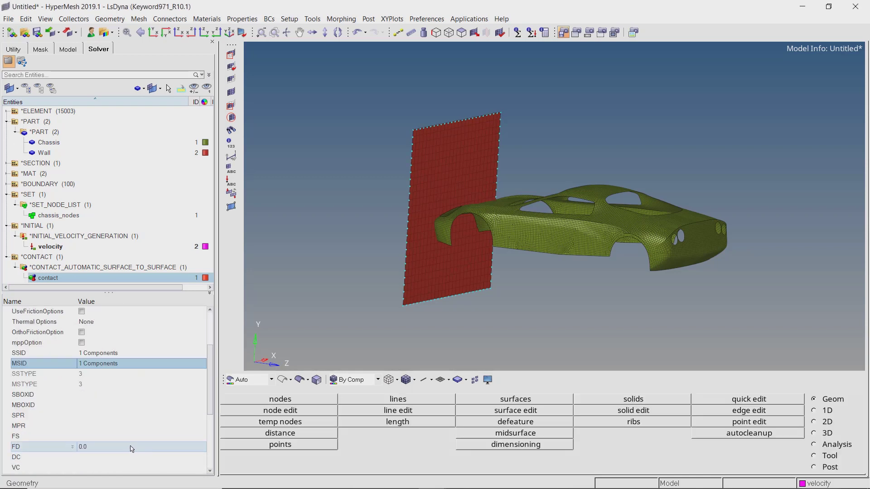
{"action": "left_click", "coordinate": [130, 437]}
{"action": "type", "text": "0.2"}
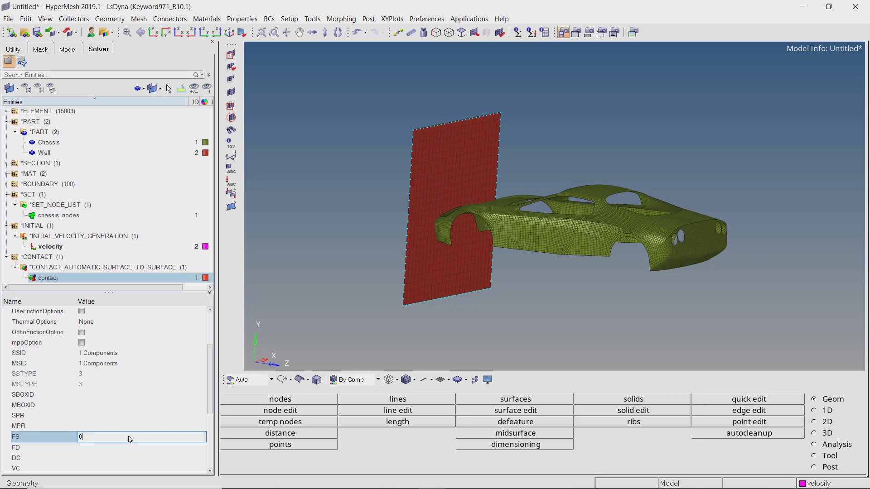
{"action": "key", "text": "Return"}
{"action": "left_click", "coordinate": [132, 448]}
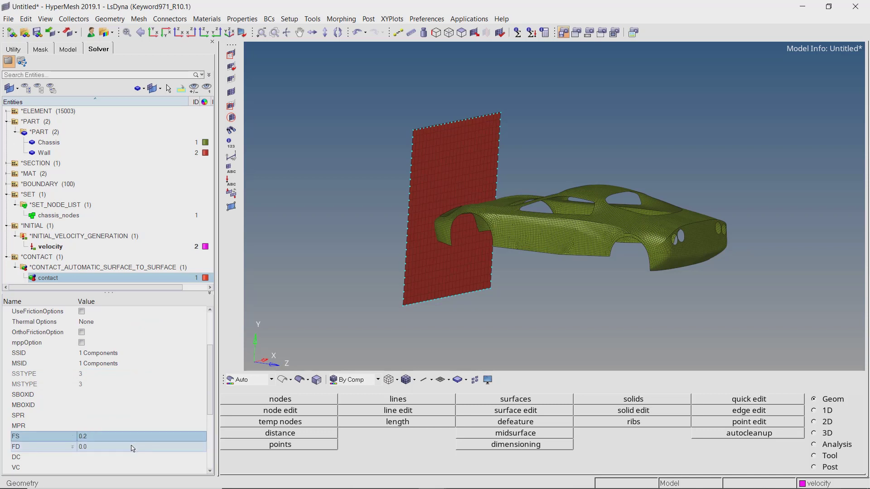
{"action": "type", "text": ".1"}
{"action": "key", "text": "Return"}
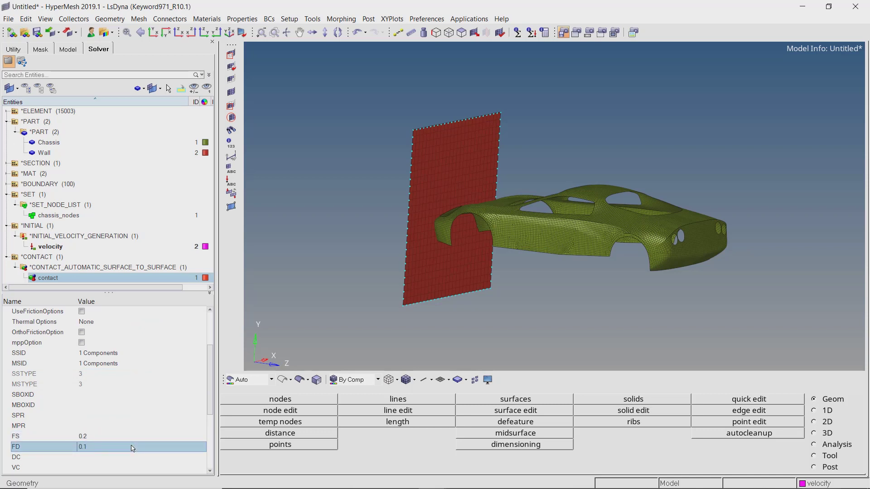
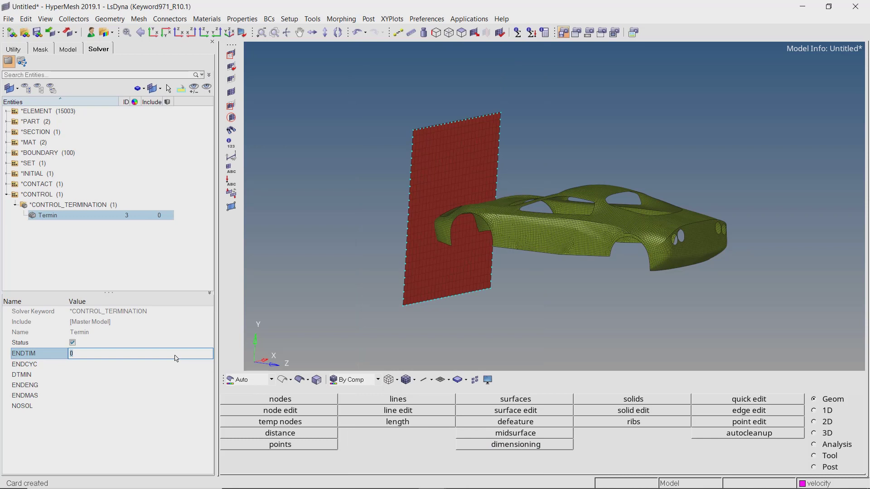
Step: Set ENDTIM of the *CONTROL_TERMINATION card to 0.15
{"action": "key", "text": "Return"}
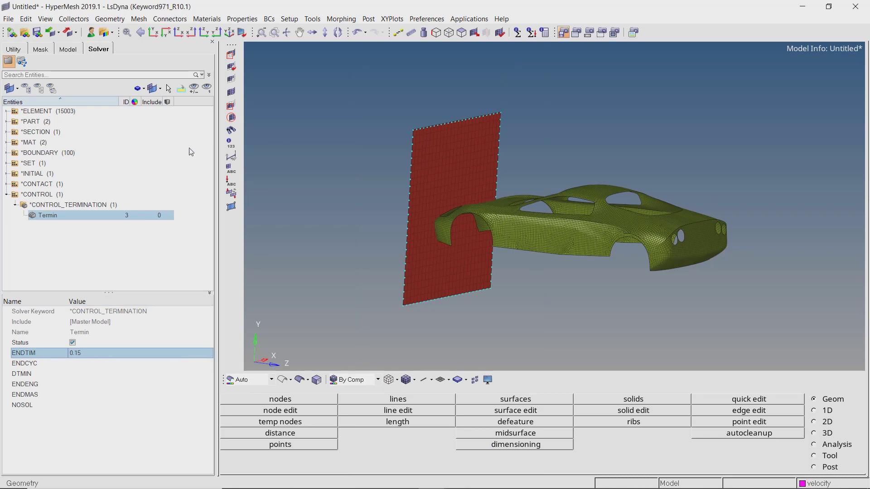
Step: Create a *CONTROL_ENERGY card
{"action": "right_click", "coordinate": [194, 120]}
{"action": "mouse_move", "coordinate": [216, 121]}
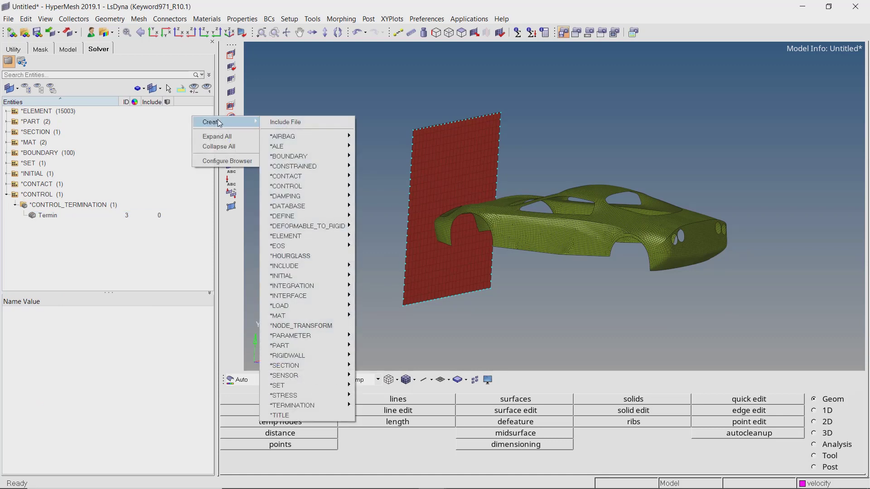
{"action": "mouse_move", "coordinate": [325, 186]}
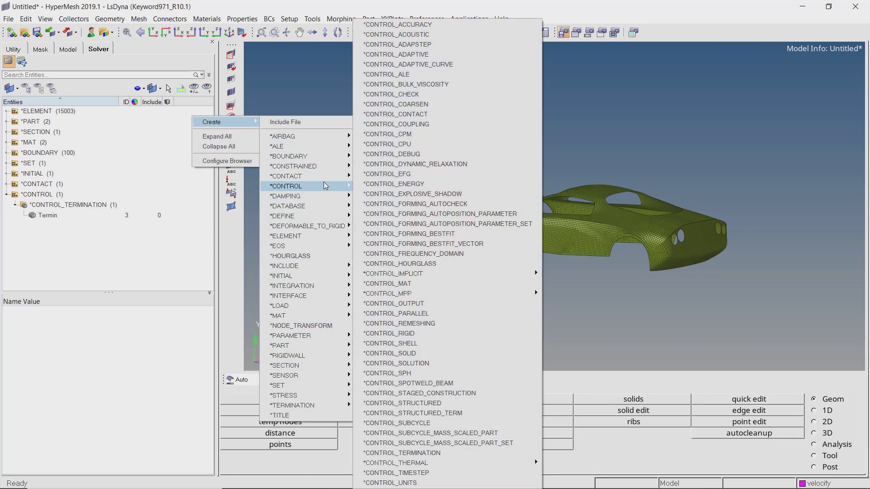
{"action": "left_click", "coordinate": [417, 185]}
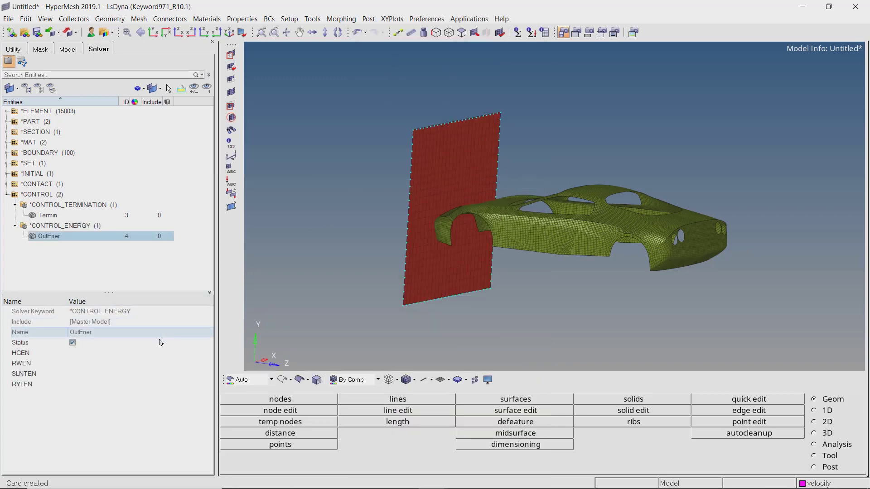
Step: Set HGEN and RWEN of the *CONTROL_ENERGY card to option 2, computed and included in the energy balance
{"action": "left_click", "coordinate": [151, 353]}
{"action": "left_click", "coordinate": [151, 354]}
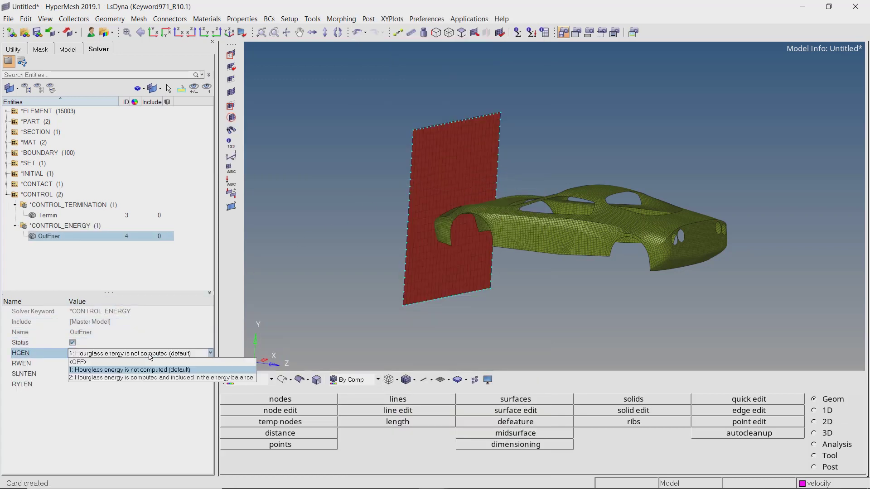
{"action": "left_click", "coordinate": [153, 377]}
{"action": "left_click", "coordinate": [158, 364]}
{"action": "left_click", "coordinate": [161, 364]}
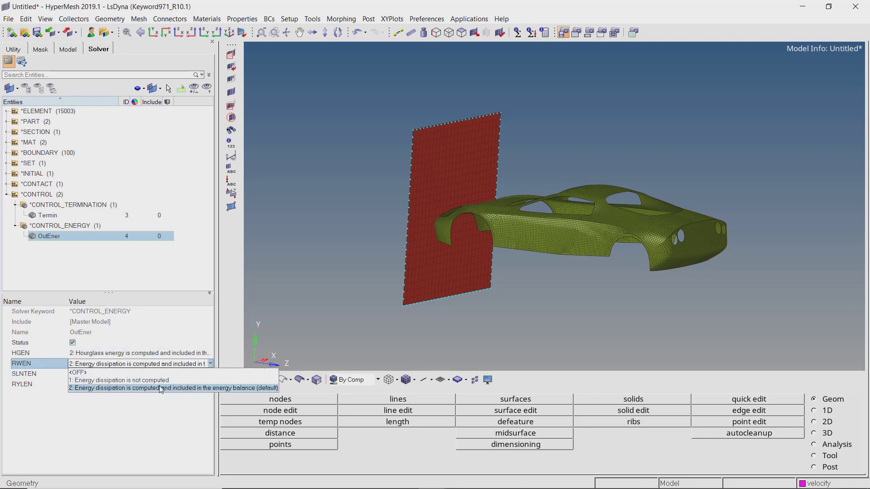
{"action": "left_click", "coordinate": [161, 385]}
Step: Set SLNTEN and RYLEN of the energy card to option 2, energy dissipation computed and included in the energy balance
{"action": "left_click", "coordinate": [161, 374]}
{"action": "left_click", "coordinate": [160, 377]}
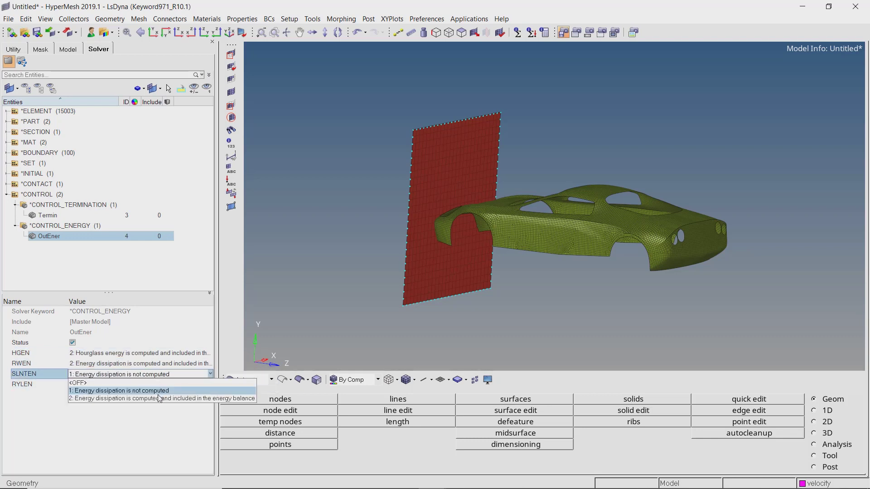
{"action": "left_click", "coordinate": [159, 393]}
{"action": "left_click", "coordinate": [161, 384]}
{"action": "left_click", "coordinate": [161, 385]}
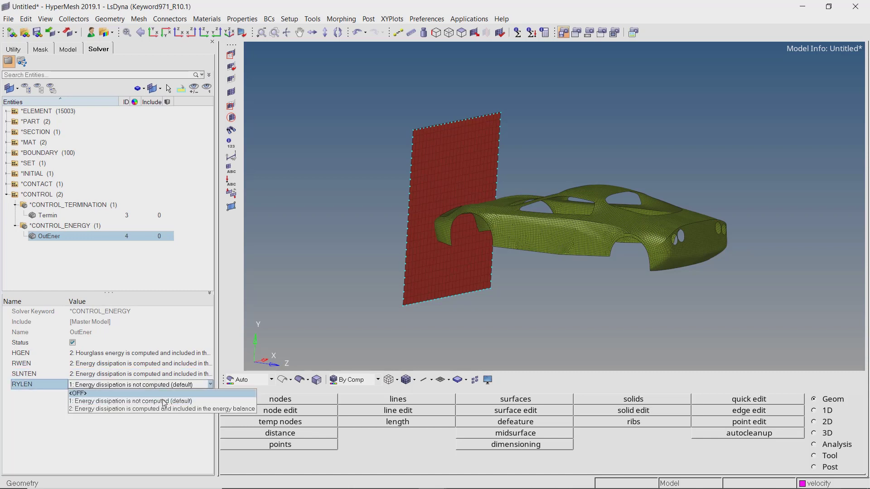
{"action": "left_click", "coordinate": [166, 412]}
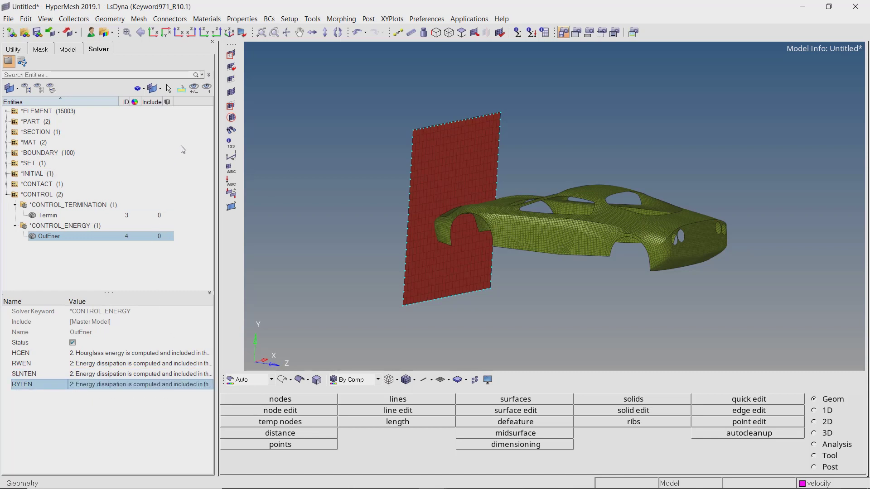
Step: Create a *DATABASE_BINARY_D3PLOT card and set its output interval DT to 0.0015
{"action": "right_click", "coordinate": [193, 121]}
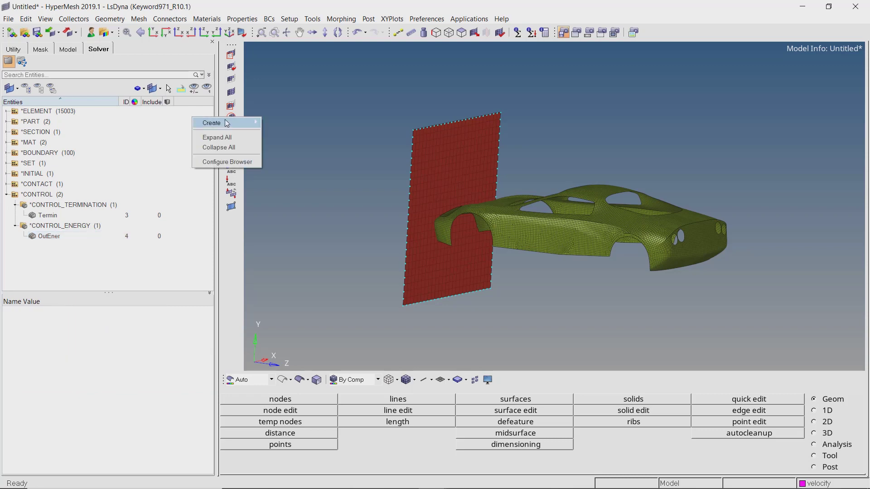
{"action": "mouse_move", "coordinate": [236, 125]}
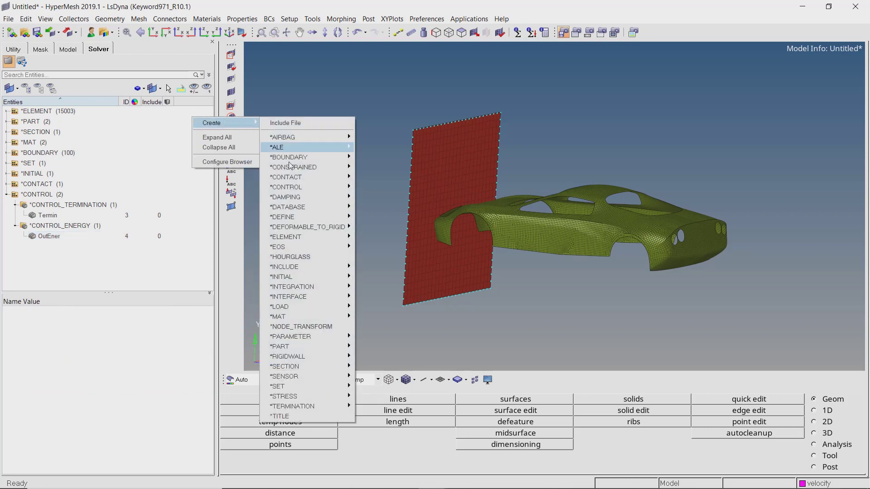
{"action": "mouse_move", "coordinate": [329, 207]}
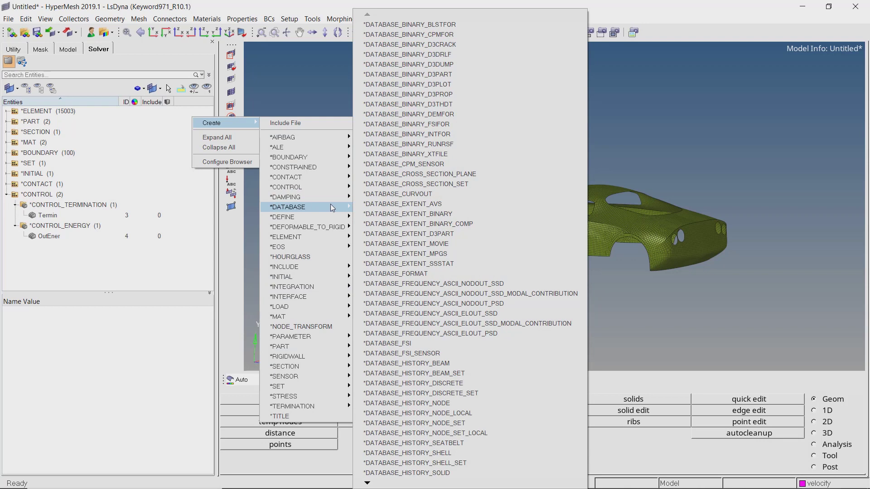
{"action": "left_click", "coordinate": [491, 85]}
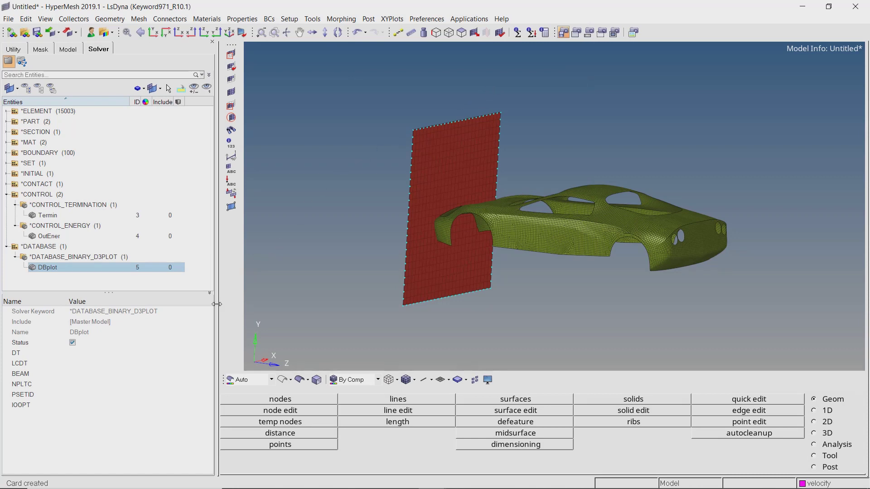
{"action": "left_click", "coordinate": [162, 353]}
{"action": "left_click", "coordinate": [162, 353]}
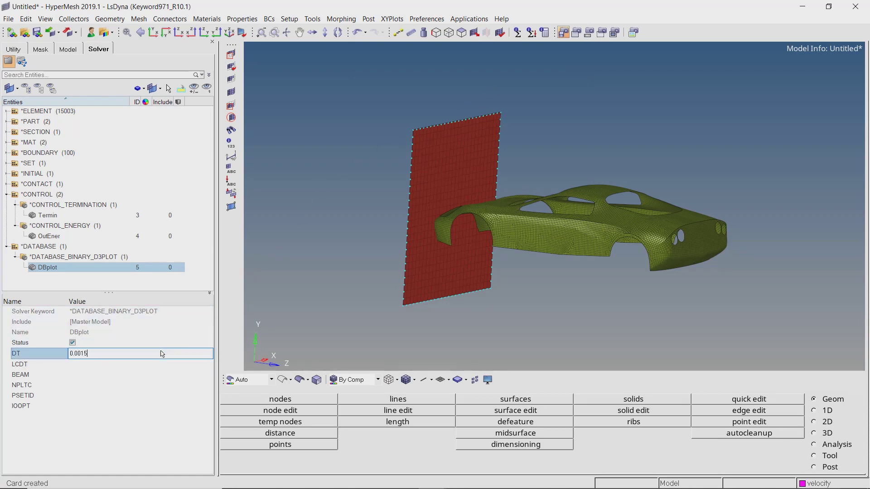
{"action": "key", "text": "Return"}
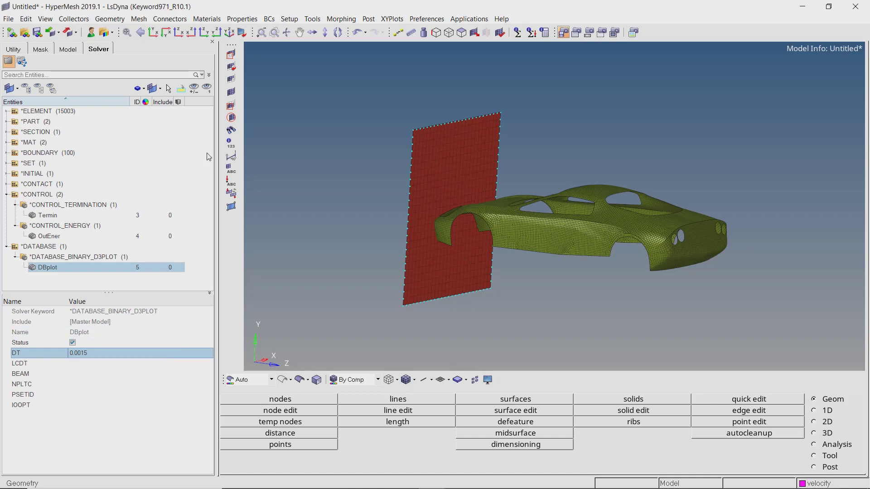
Step: Create a *DATABASE_OPTION card for the additional result outputs
{"action": "right_click", "coordinate": [202, 124]}
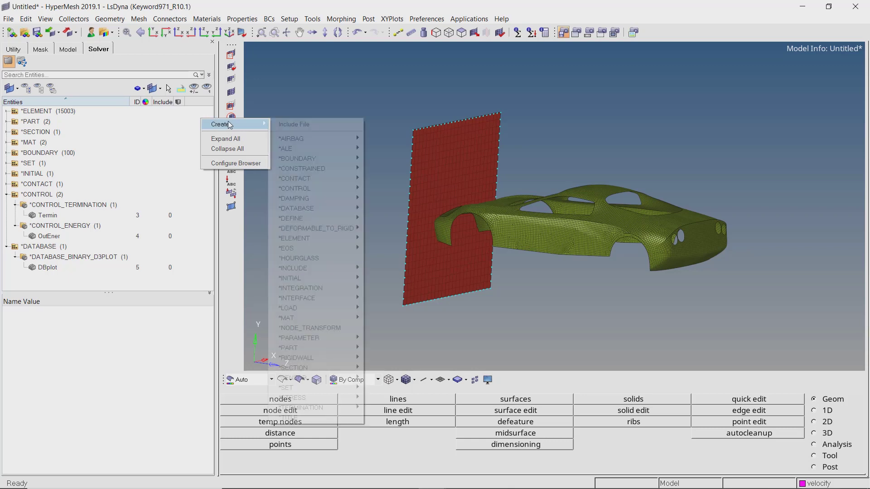
{"action": "mouse_move", "coordinate": [340, 208]}
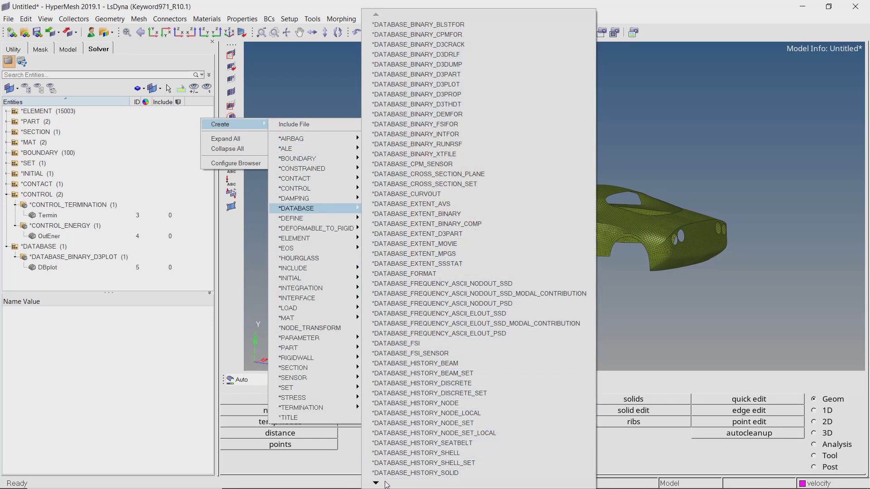
{"action": "mouse_move", "coordinate": [376, 483]}
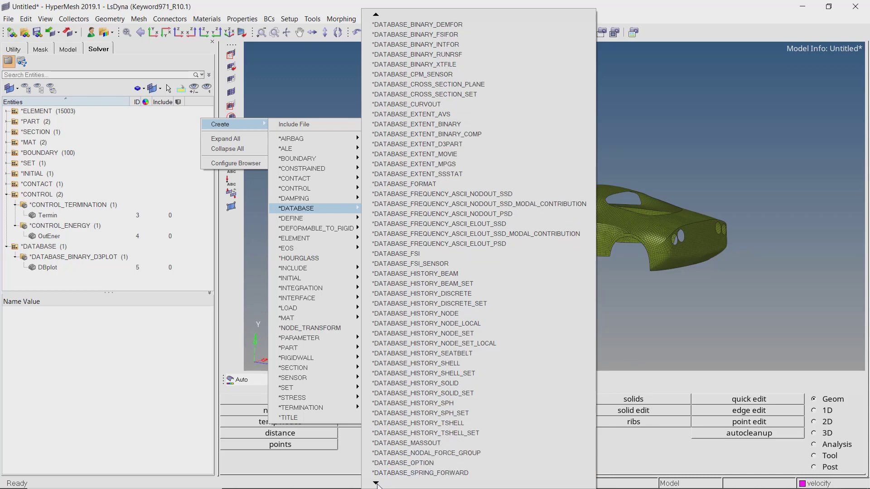
{"action": "left_click", "coordinate": [410, 463]}
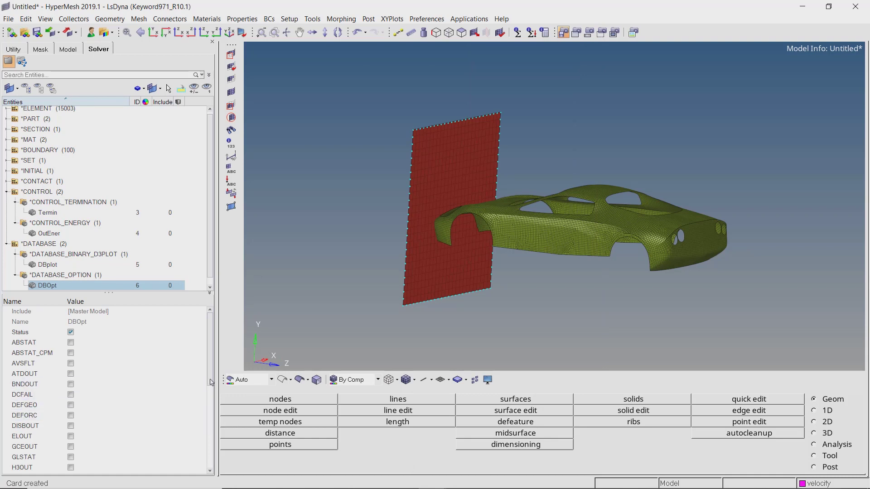
Step: Enable GLSTAT output in the *DATABASE_OPTION card and set its DT to 0.0015
{"action": "left_click", "coordinate": [70, 458]}
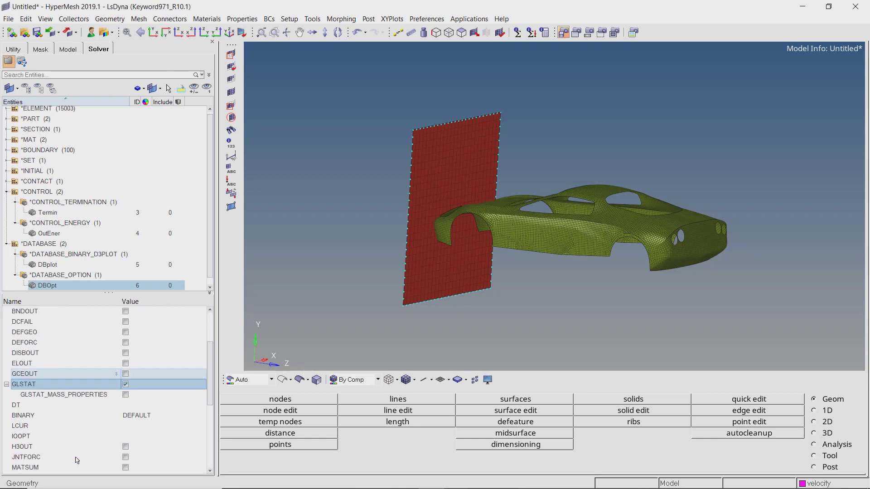
{"action": "left_click", "coordinate": [146, 405]}
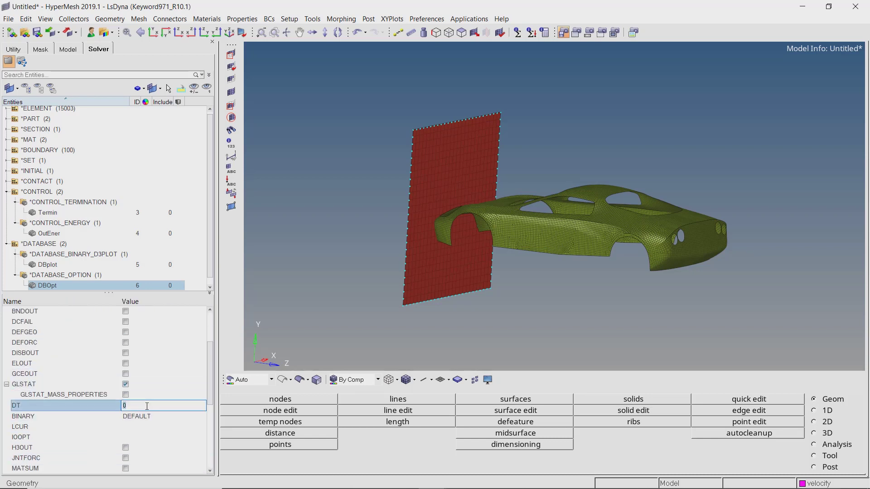
{"action": "type", "text": ".0015"}
{"action": "key", "text": "Return"}
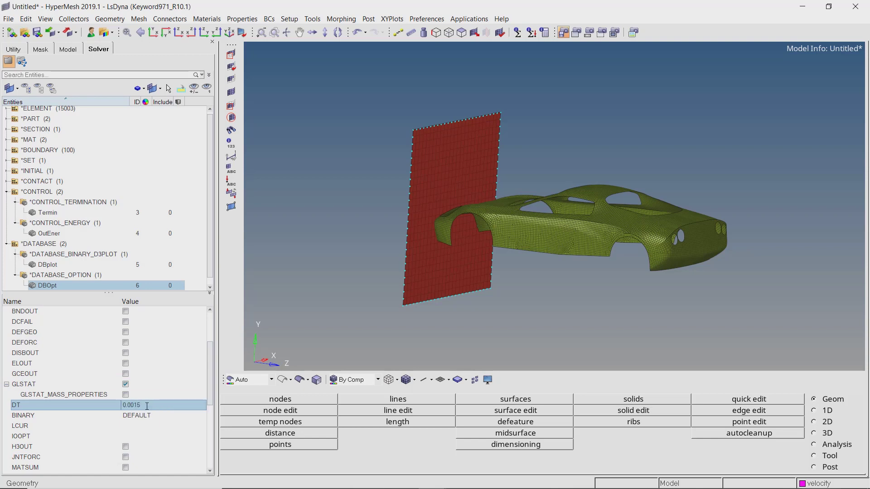
Step: Enable MATSUM output in the *DATABASE_OPTION card with a DT of 0.0015
{"action": "scroll", "coordinate": [147, 407], "scroll_direction": "down", "scroll_amount": 1}
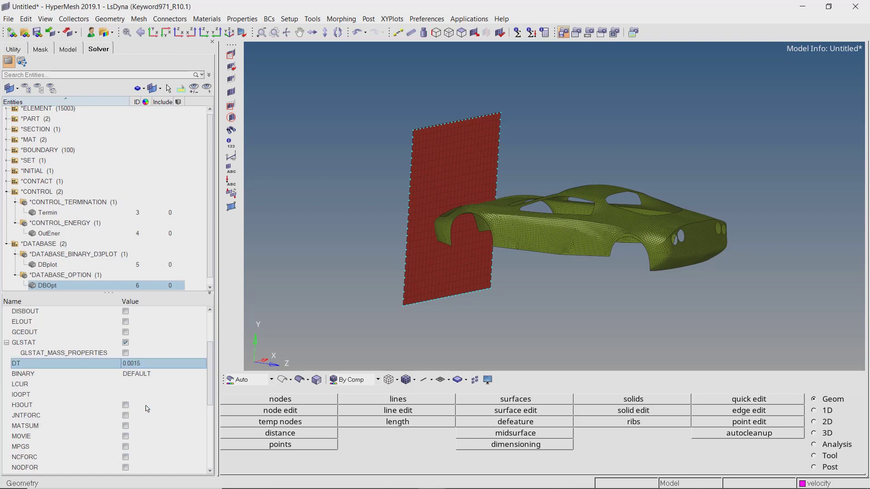
{"action": "left_click", "coordinate": [125, 426]}
{"action": "left_click", "coordinate": [140, 437]}
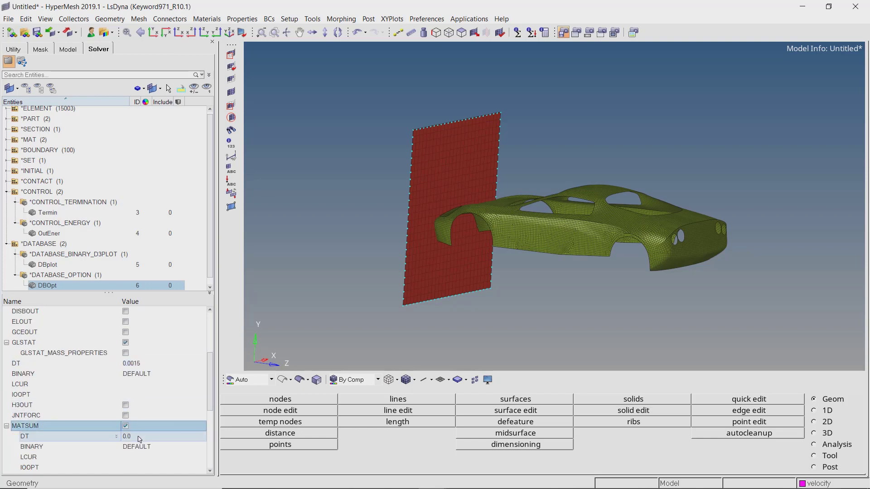
{"action": "type", "text": "0.001"}
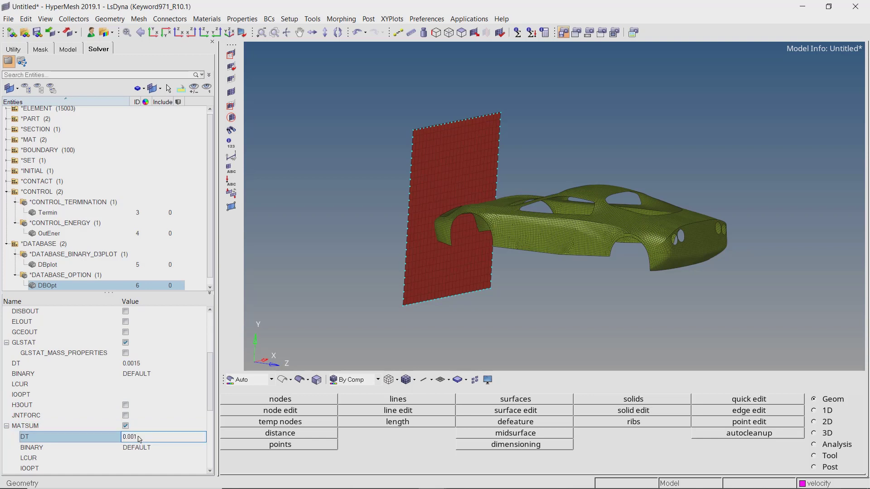
{"action": "type", "text": "5"}
{"action": "key", "text": "Return"}
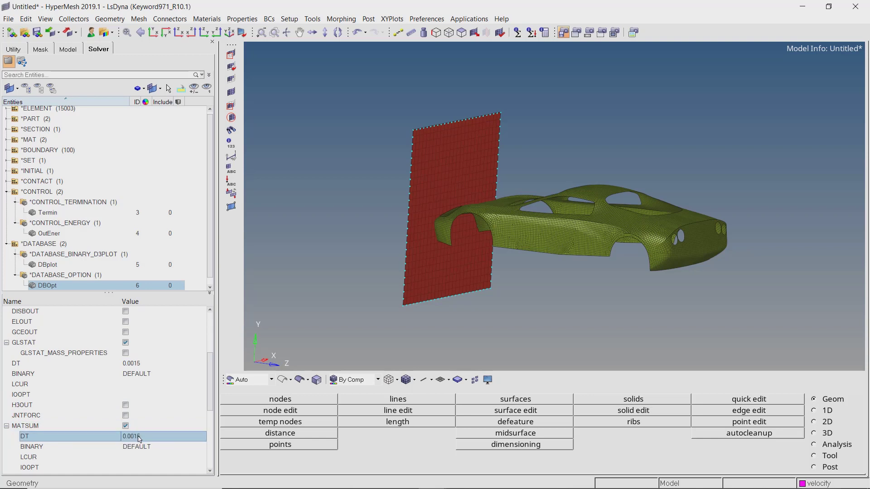
{"action": "scroll", "coordinate": [139, 439], "scroll_direction": "down", "scroll_amount": 1}
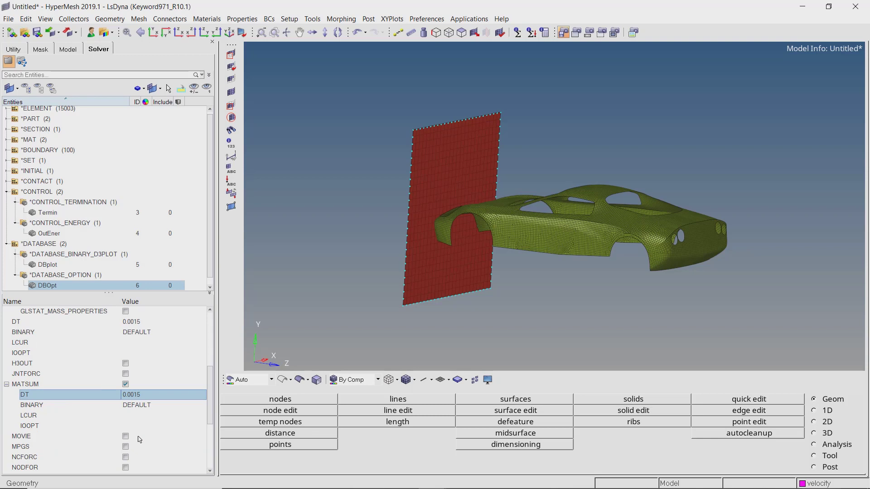
{"action": "scroll", "coordinate": [140, 439], "scroll_direction": "down", "scroll_amount": 1}
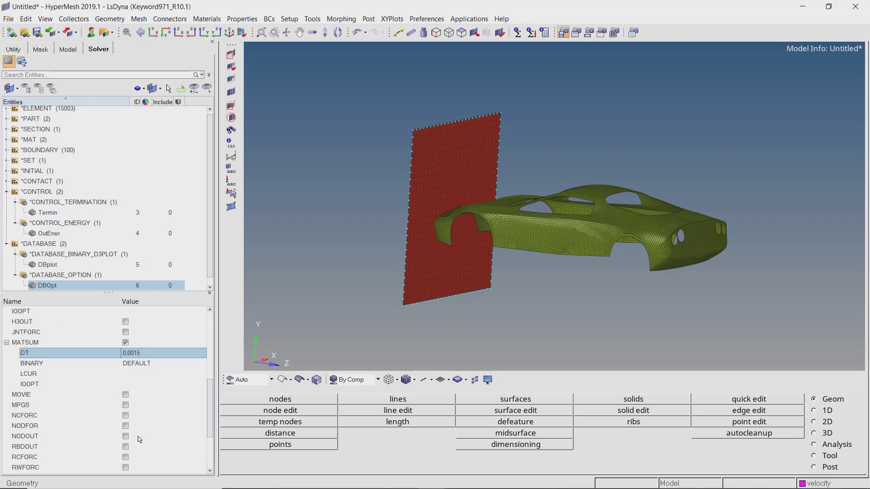
{"action": "key", "text": "Escape"}
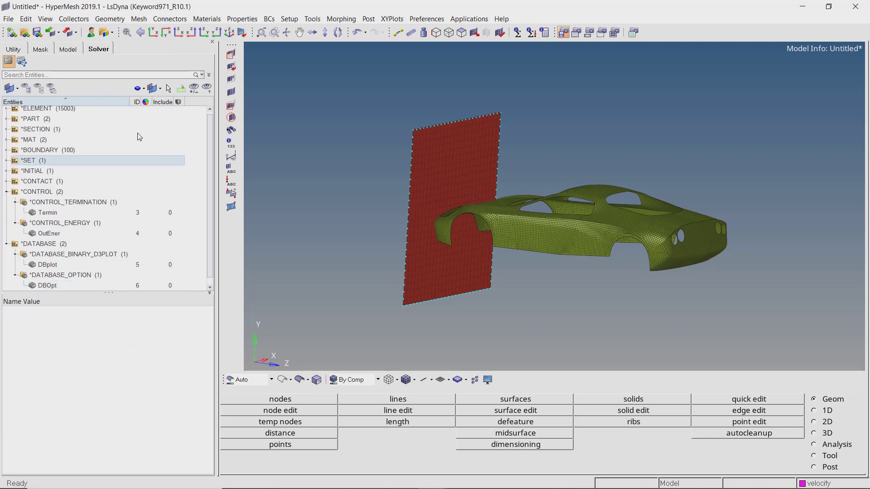
Step: Start a solver deck export and create a folder named run1 inside the Tests folder for the output file
{"action": "left_click", "coordinate": [8, 20]}
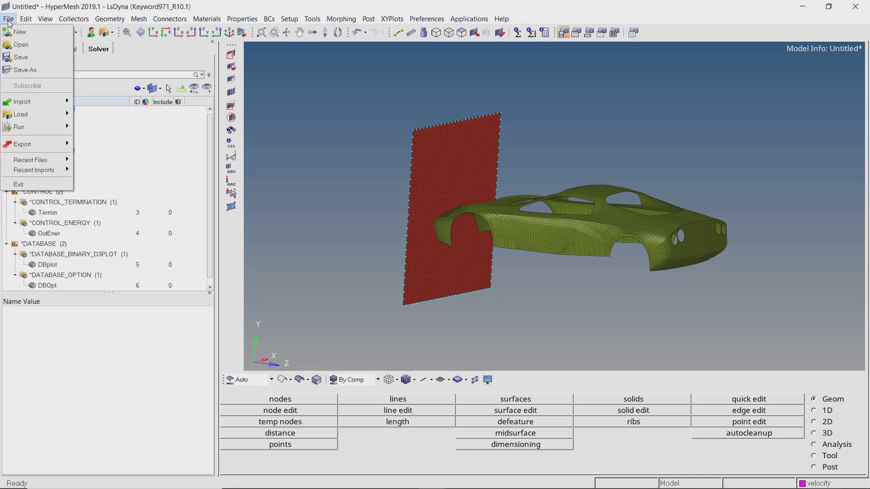
{"action": "mouse_move", "coordinate": [57, 144]}
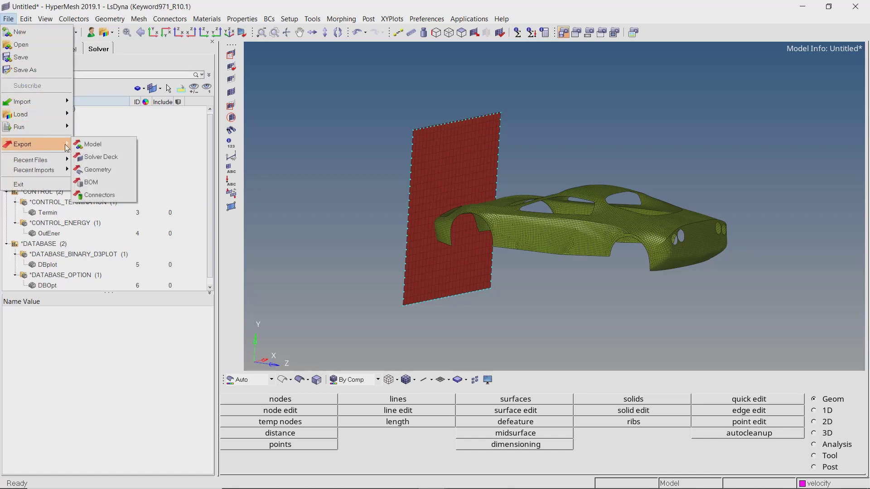
{"action": "left_click", "coordinate": [104, 159]}
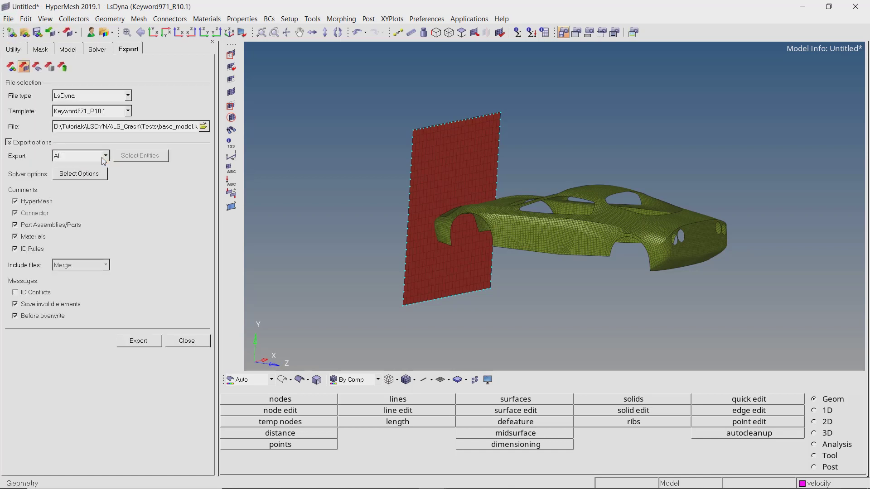
{"action": "left_click", "coordinate": [204, 125]}
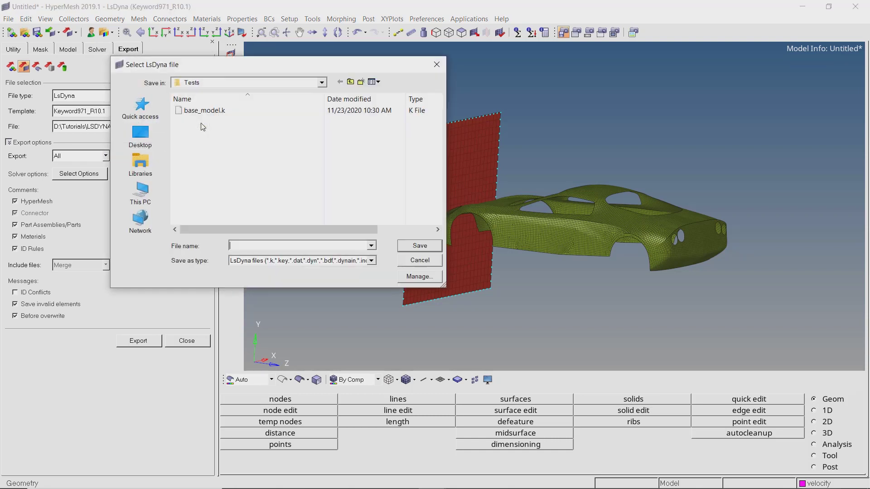
{"action": "left_click", "coordinate": [361, 82]}
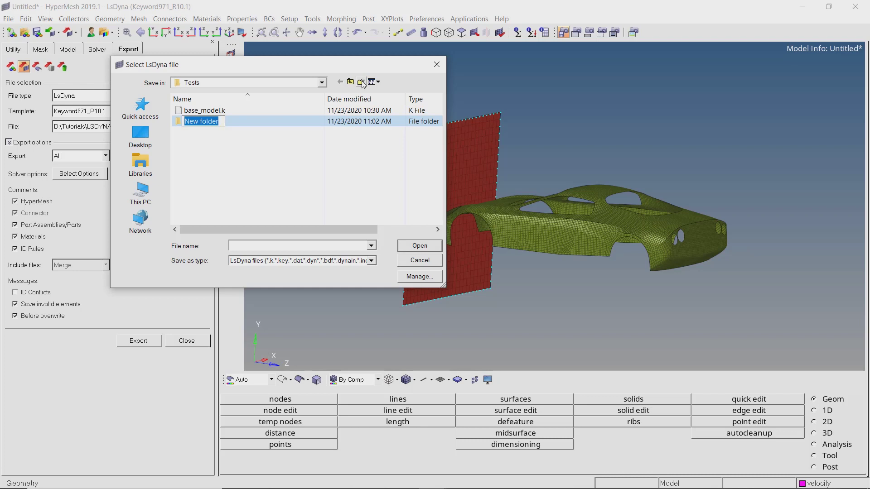
{"action": "type", "text": "run1"}
{"action": "key", "text": "Return"}
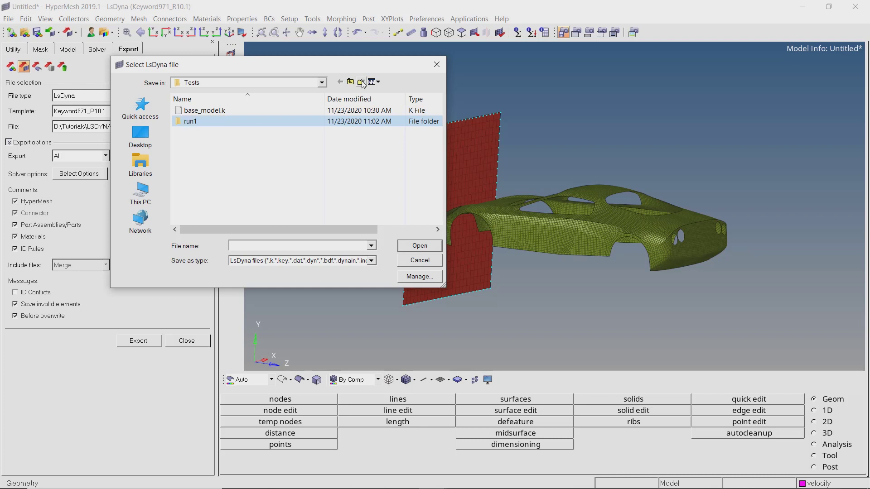
Step: Export the complete LS-DYNA deck as run1.k into the run1 folder
{"action": "double_click", "coordinate": [289, 120]}
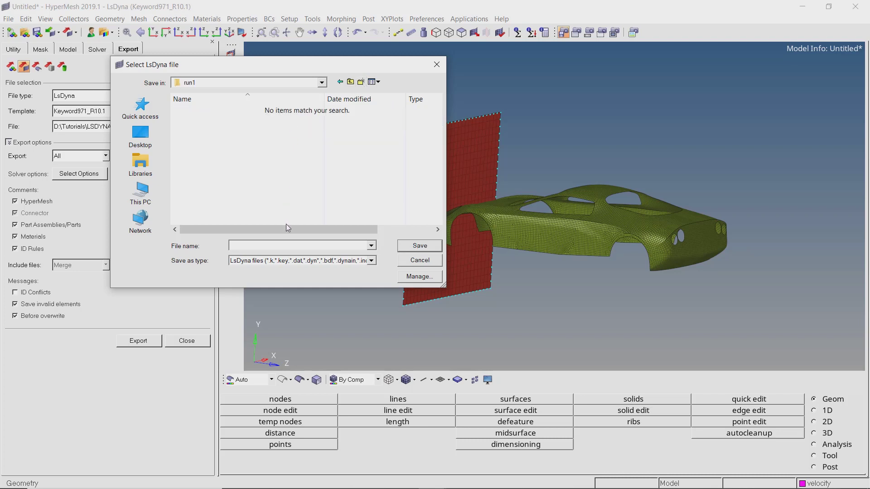
{"action": "left_click", "coordinate": [290, 246]}
{"action": "key", "text": "Return"}
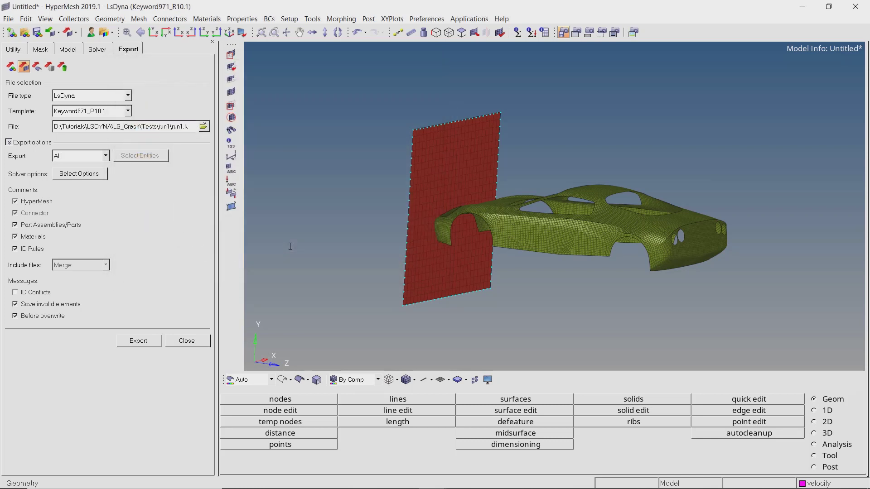
{"action": "left_click", "coordinate": [127, 343]}
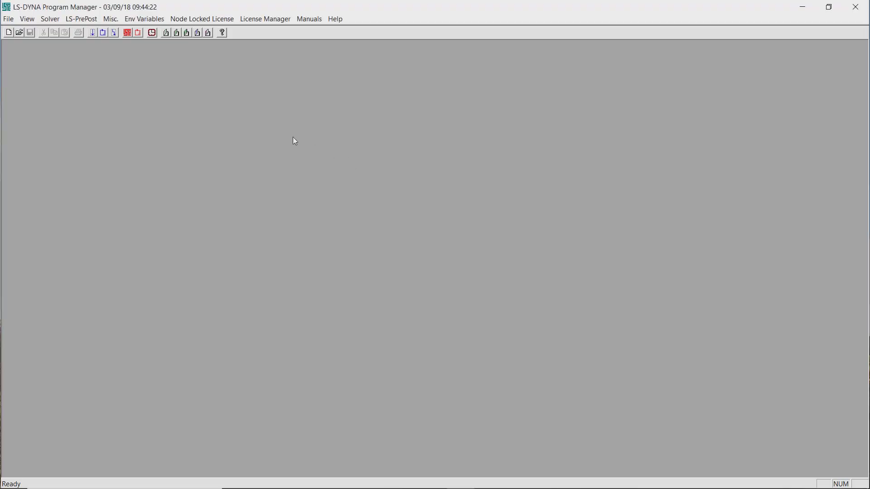
Step: In LS-DYNA Program Manager, set up a new analysis with run1.k as the input file and NCPU set to 4
{"action": "left_click", "coordinate": [92, 32]}
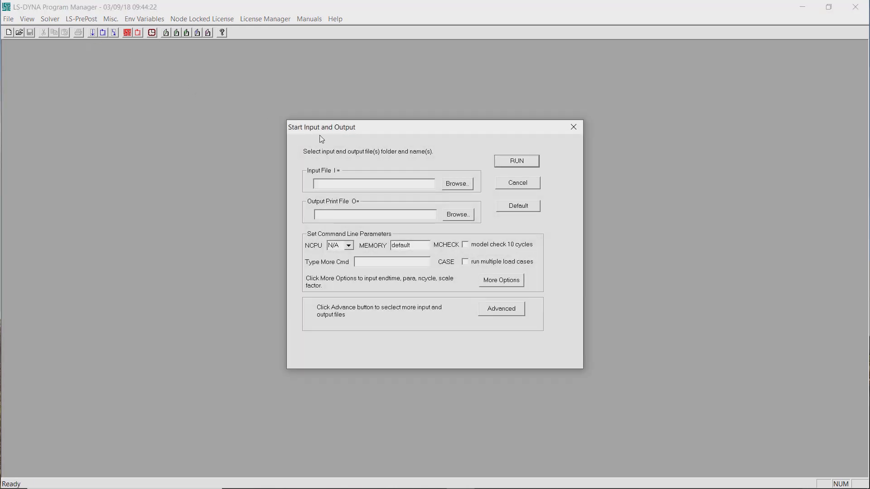
{"action": "left_click", "coordinate": [459, 184]}
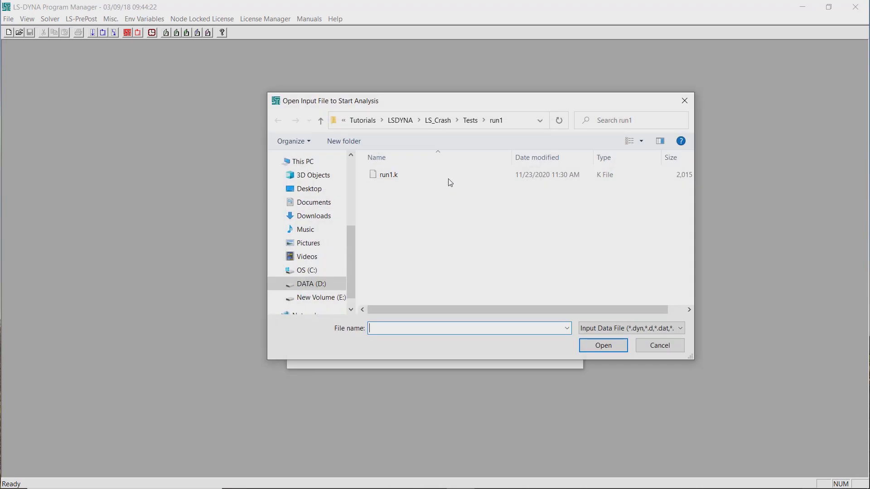
{"action": "left_click", "coordinate": [446, 180]}
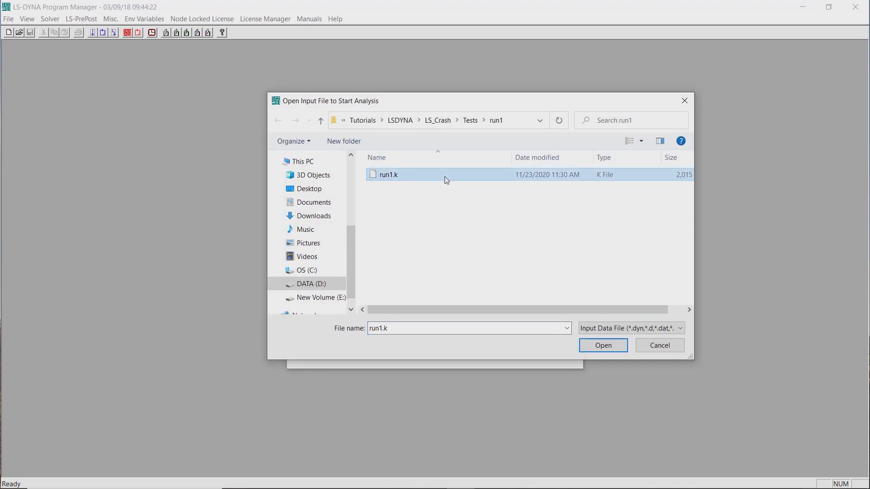
{"action": "left_click", "coordinate": [605, 347]}
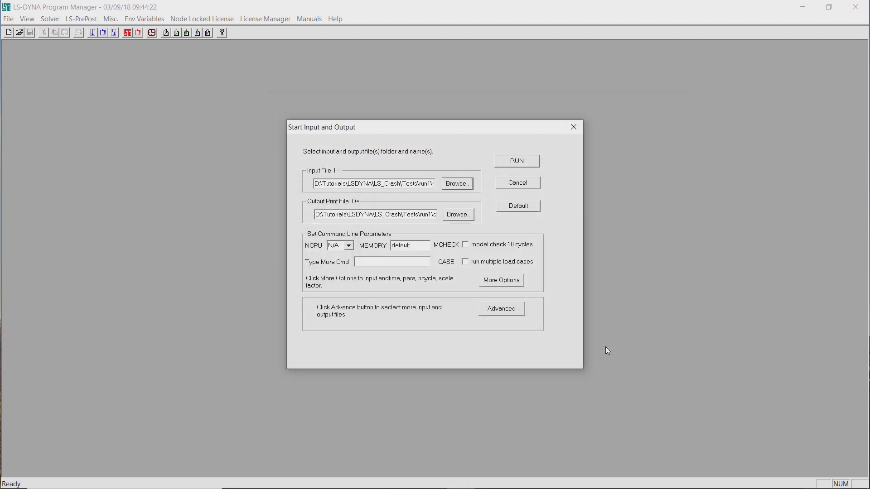
{"action": "left_click", "coordinate": [349, 245]}
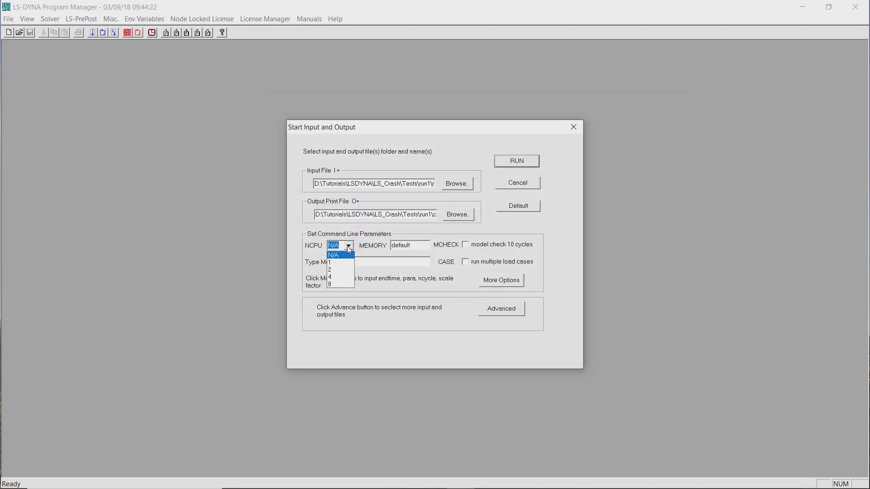
{"action": "left_click", "coordinate": [341, 279]}
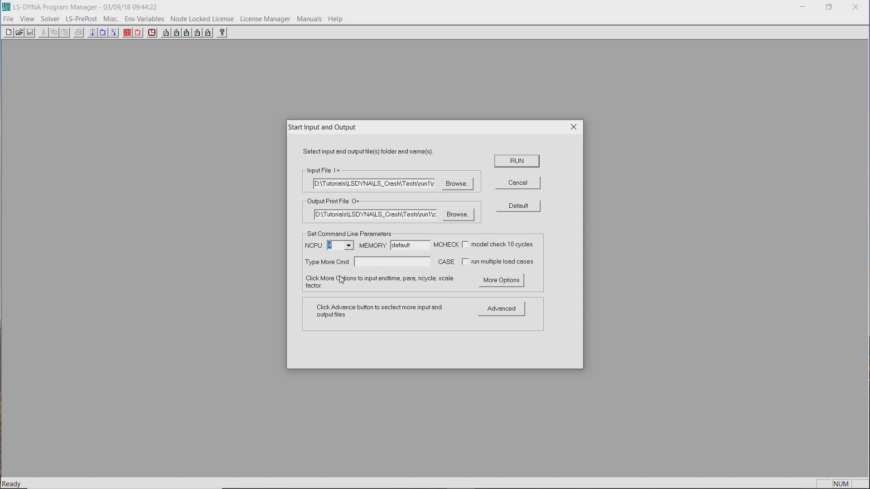
Step: Run the configured LS-DYNA analysis and close the solver window once the run has terminated
{"action": "left_click", "coordinate": [516, 161]}
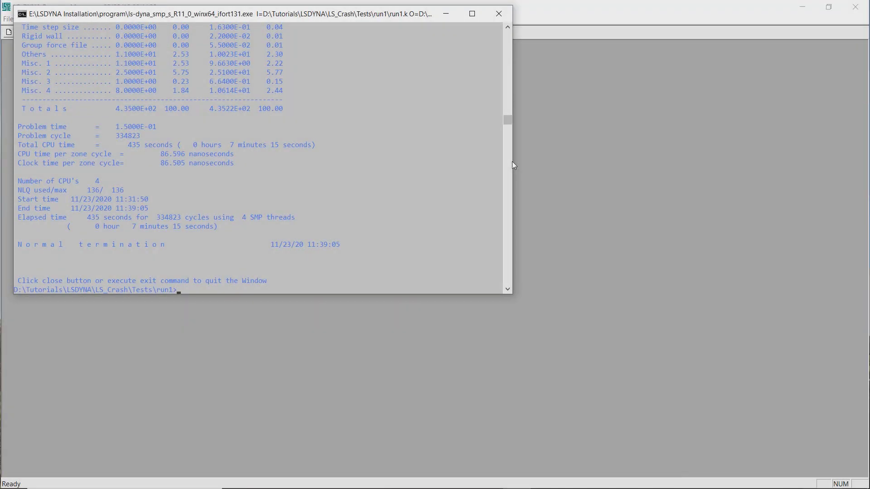
{"action": "left_click", "coordinate": [499, 15]}
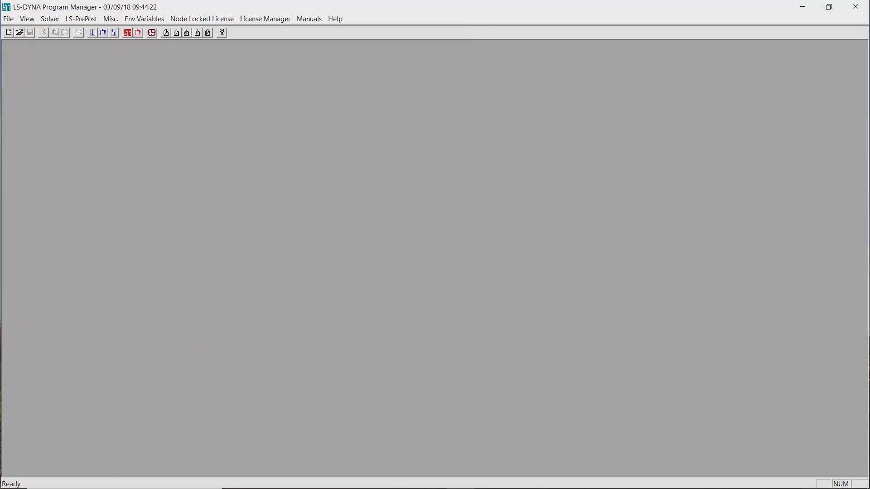
Step: Open HyperView 2019 and load d3plot from the run1 folder as both model and results
{"action": "left_click", "coordinate": [94, 480]}
{"action": "type", "text": "h"}
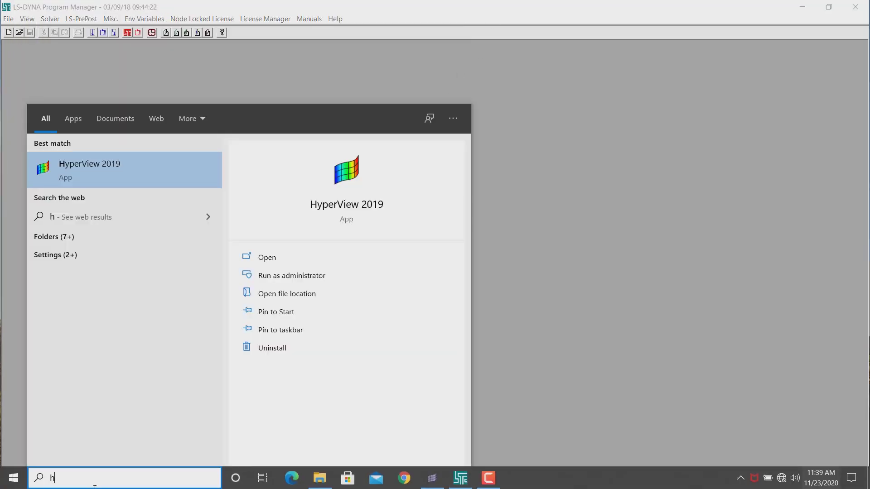
{"action": "type", "text": "y"}
{"action": "key", "text": "Return"}
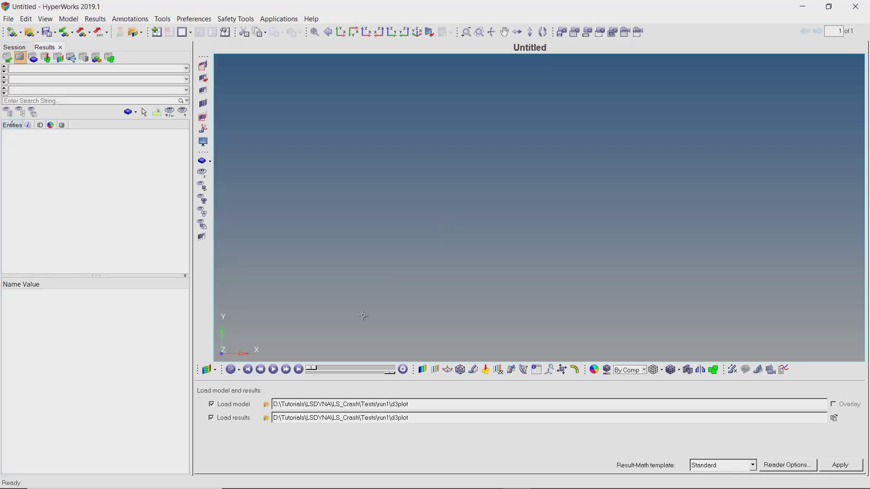
{"action": "left_click", "coordinate": [266, 405]}
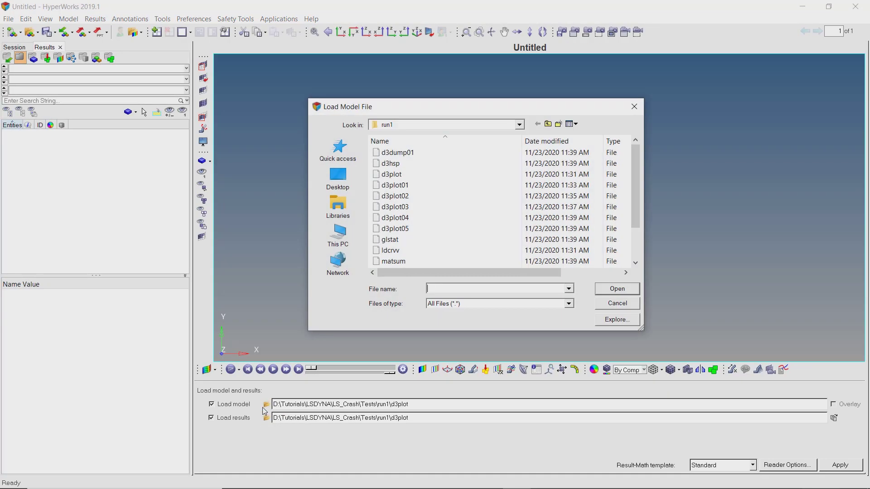
{"action": "left_click", "coordinate": [417, 177]}
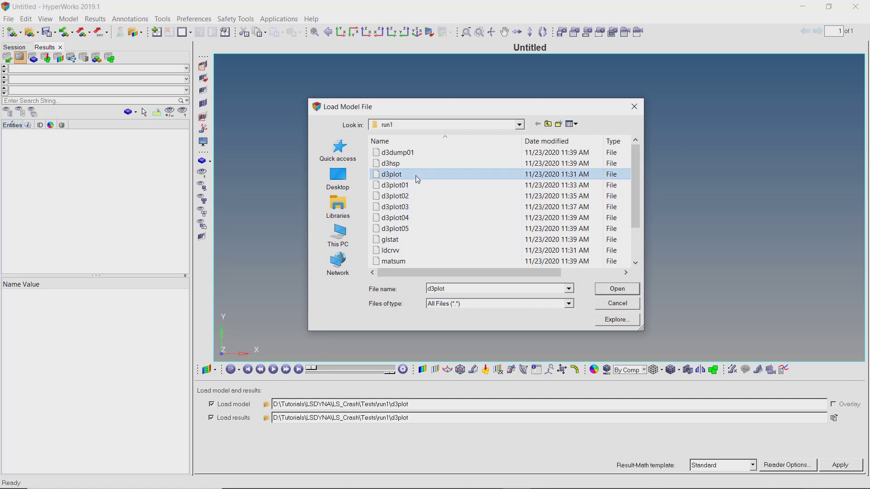
{"action": "left_click", "coordinate": [617, 293]}
{"action": "left_click", "coordinate": [841, 465]}
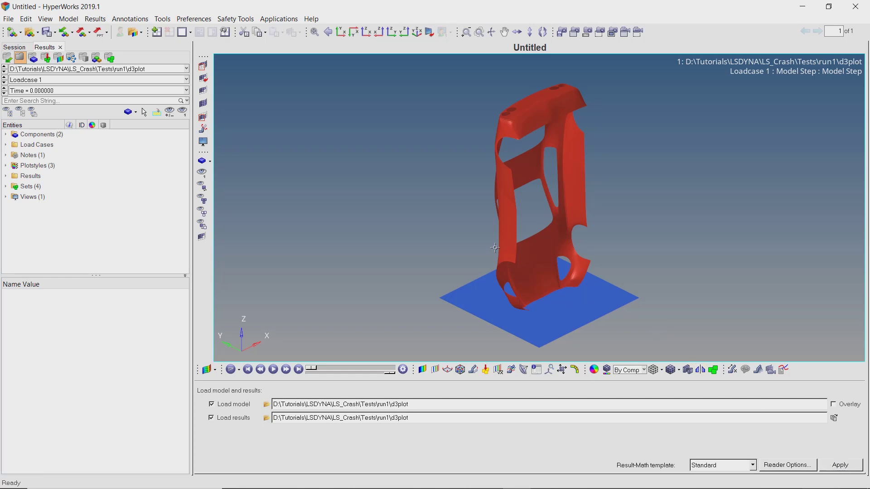
Step: Apply a Displacement (v) Mag contour to the car and wall model and animate the crash
{"action": "mouse_move", "coordinate": [536, 283]}
{"action": "left_mouse_down", "text": "ctrl"}
{"action": "mouse_move", "coordinate": [745, 237]}
{"action": "mouse_move", "coordinate": [472, 244]}
{"action": "mouse_move", "coordinate": [445, 229]}
{"action": "mouse_move", "coordinate": [416, 186]}
{"action": "mouse_move", "coordinate": [459, 189]}
{"action": "left_mouse_up", "text": "ctrl"}
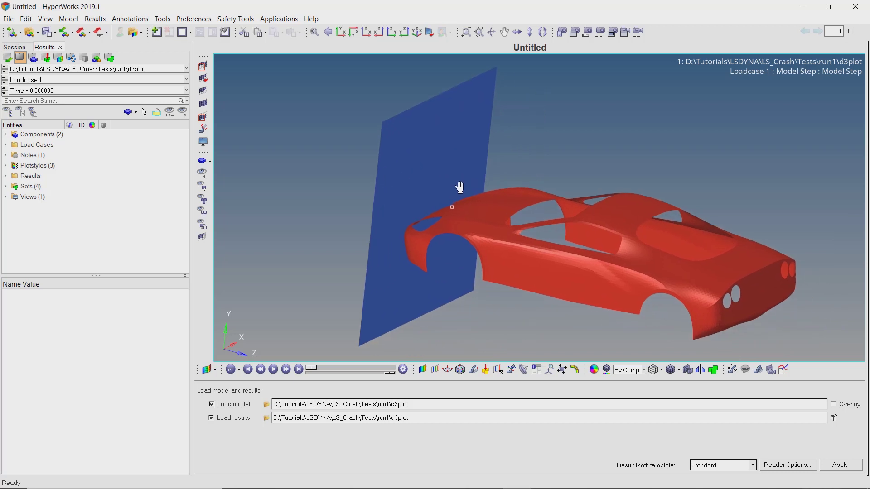
{"action": "left_click", "coordinate": [422, 370]}
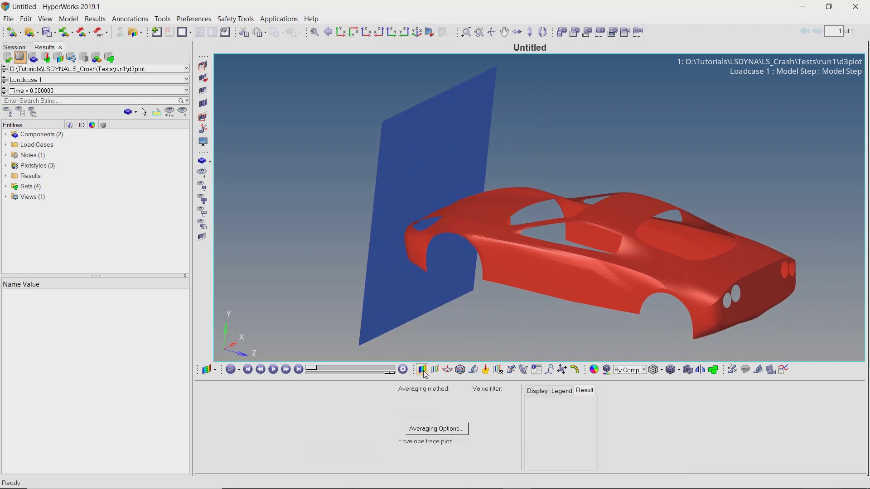
{"action": "left_click", "coordinate": [500, 465]}
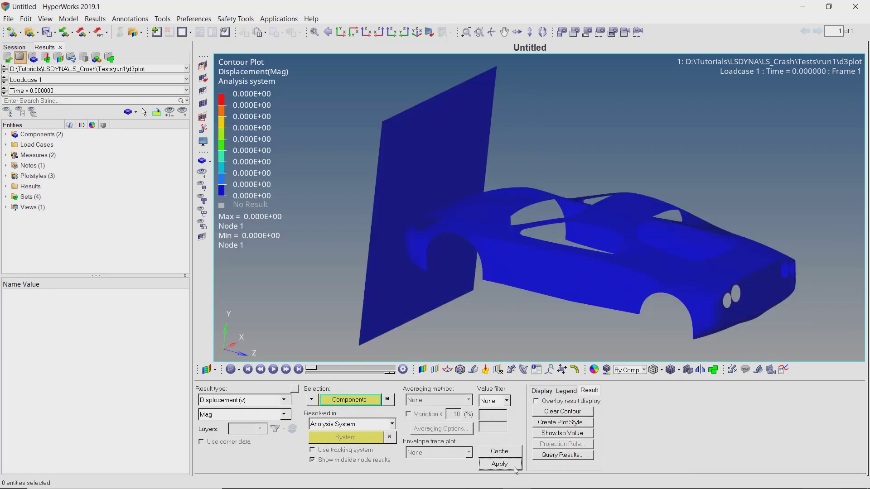
{"action": "left_click", "coordinate": [273, 370]}
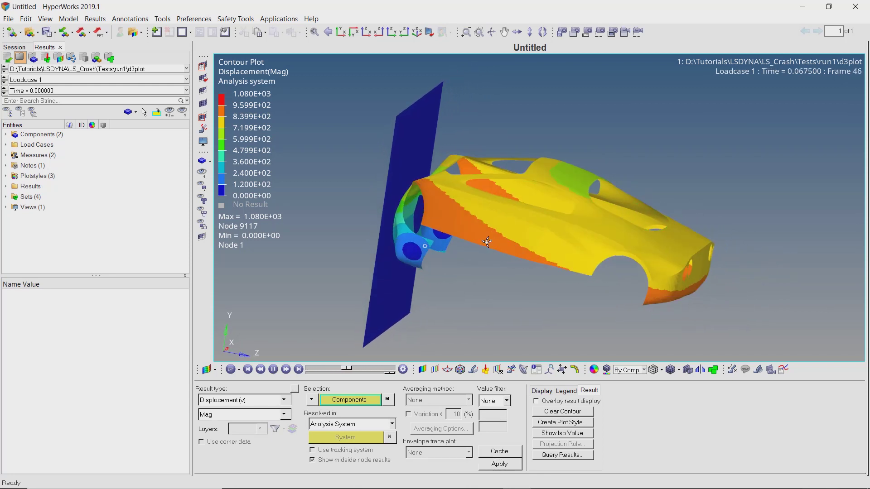
Step: Switch the displacement contour legend type to Dynamic Scale
{"action": "right_click", "coordinate": [256, 99]}
{"action": "mouse_move", "coordinate": [311, 104]}
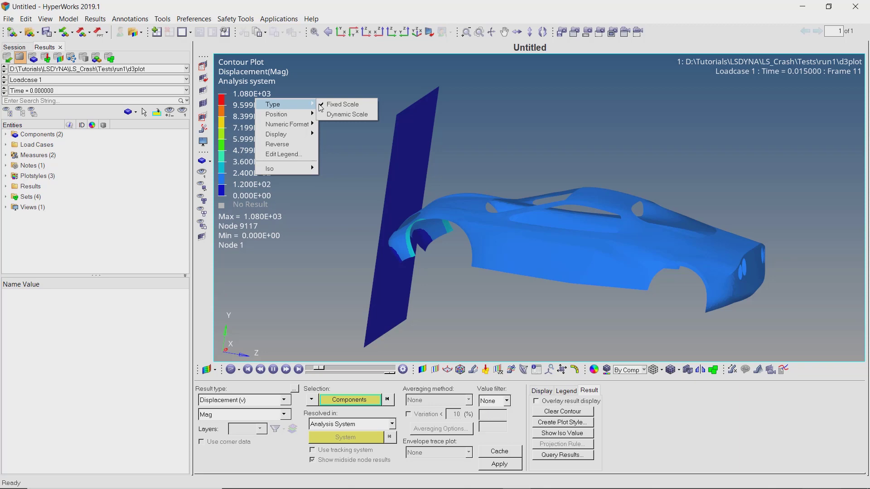
{"action": "left_click", "coordinate": [343, 113]}
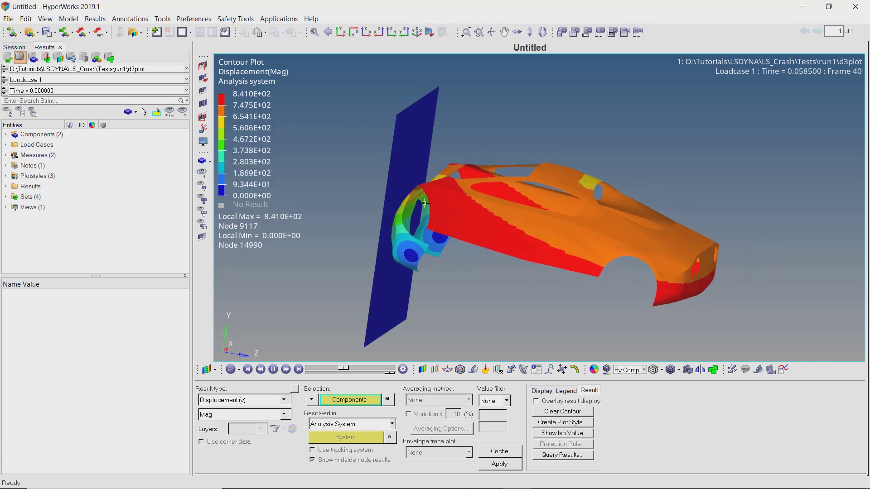
{"action": "mouse_move", "coordinate": [419, 255]}
{"action": "left_mouse_down", "text": "ctrl"}
{"action": "mouse_move", "coordinate": [269, 188]}
{"action": "mouse_move", "coordinate": [479, 154]}
{"action": "left_mouse_up", "text": "ctrl"}
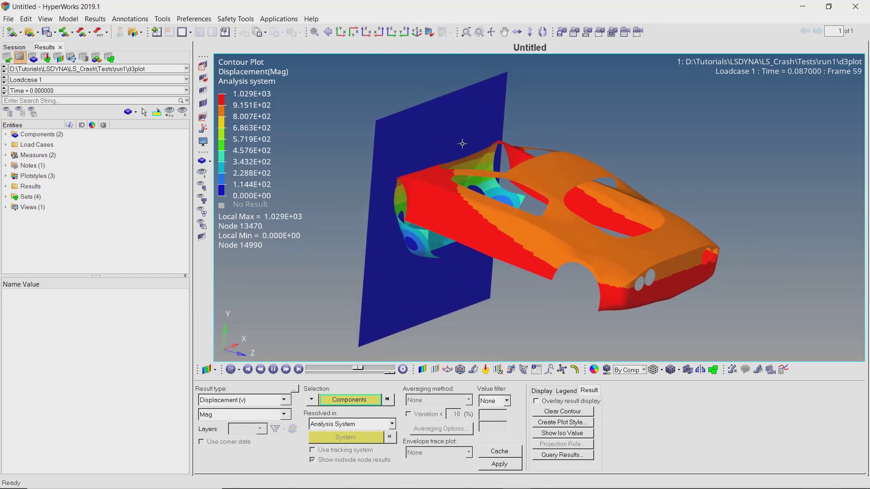
Step: Contour the vonMises Stress (t) with Simple averaging, review the animated crash and pause it
{"action": "left_click", "coordinate": [284, 400]}
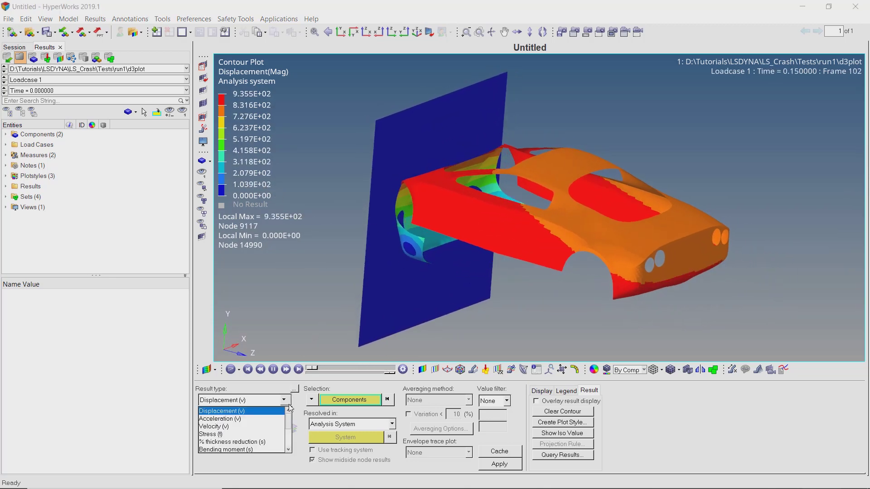
{"action": "left_click", "coordinate": [262, 437]}
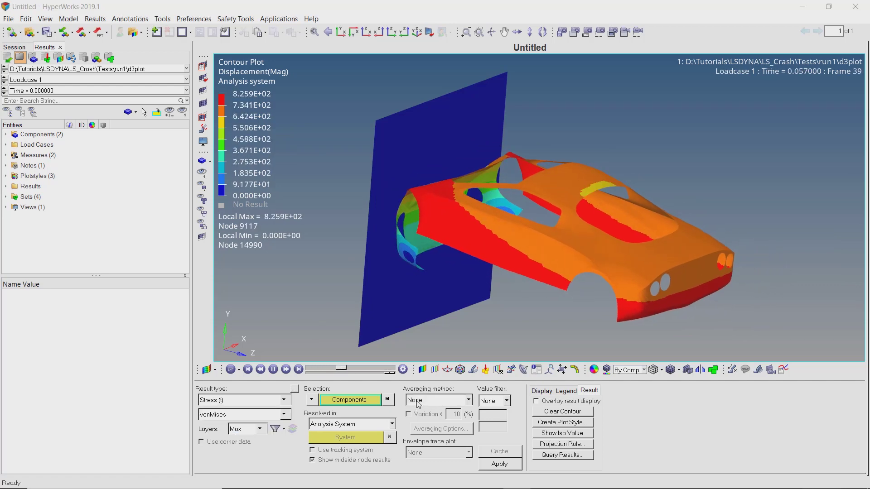
{"action": "left_click", "coordinate": [468, 400]}
{"action": "left_click", "coordinate": [430, 419]}
{"action": "left_click", "coordinate": [499, 465]}
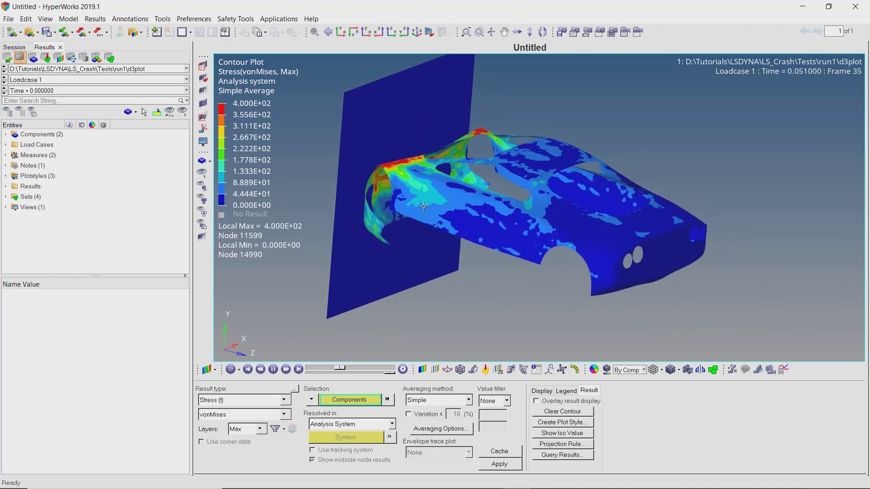
{"action": "mouse_move", "coordinate": [412, 220]}
{"action": "left_mouse_down", "text": "ctrl"}
{"action": "mouse_move", "coordinate": [449, 170]}
{"action": "mouse_move", "coordinate": [434, 158]}
{"action": "left_mouse_up", "text": "ctrl"}
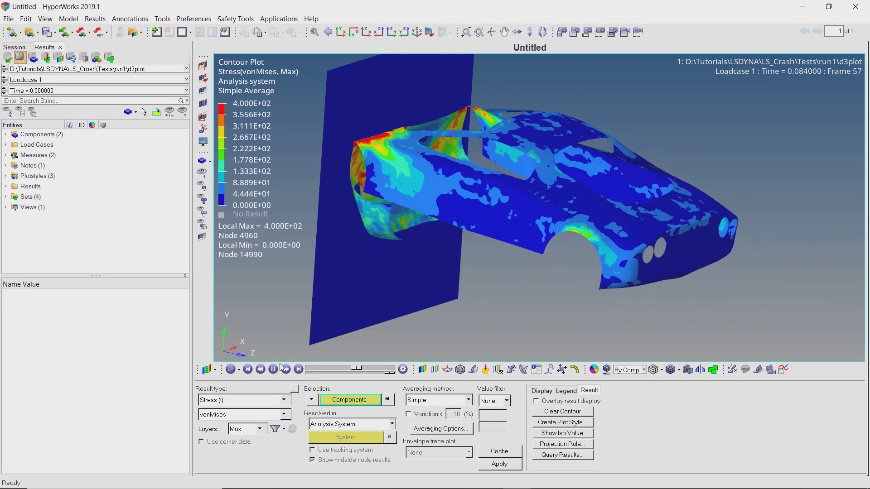
{"action": "left_click", "coordinate": [273, 370]}
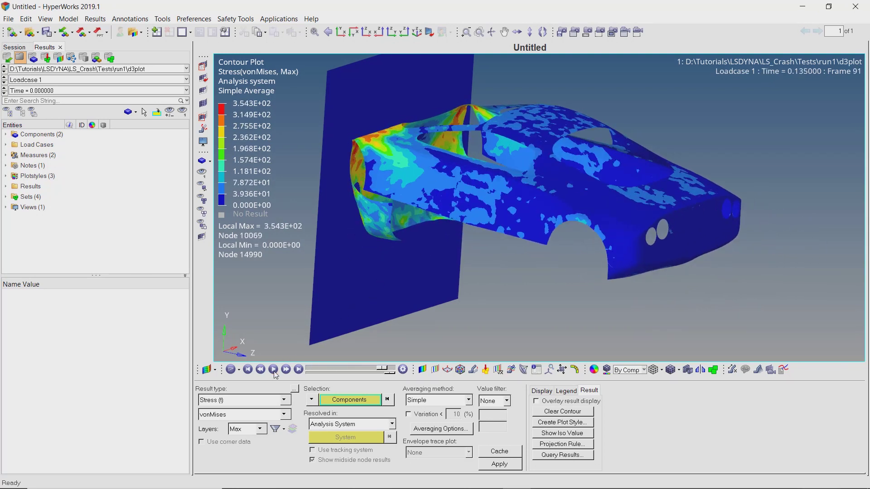
Step: Split the page into two side-by-side windows and set the empty one to HyperGraph 2D
{"action": "left_click", "coordinate": [191, 33]}
{"action": "left_click", "coordinate": [225, 46]}
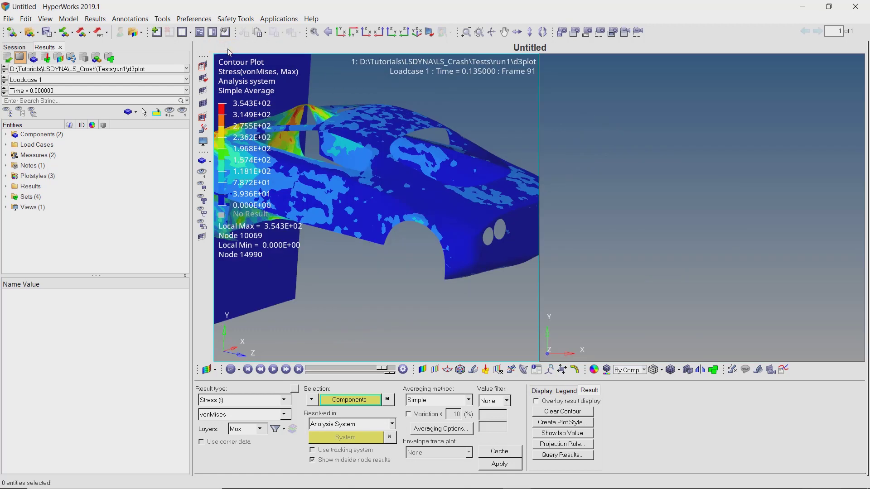
{"action": "left_click", "coordinate": [606, 171]}
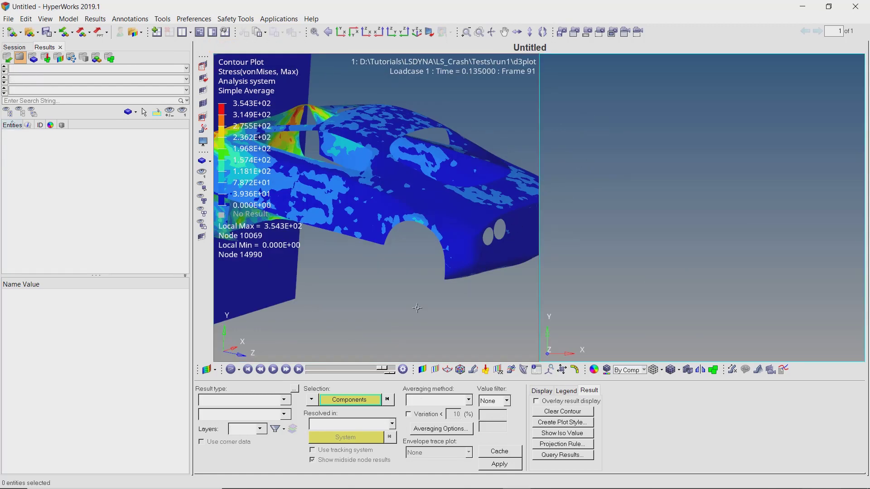
{"action": "left_click", "coordinate": [217, 374]}
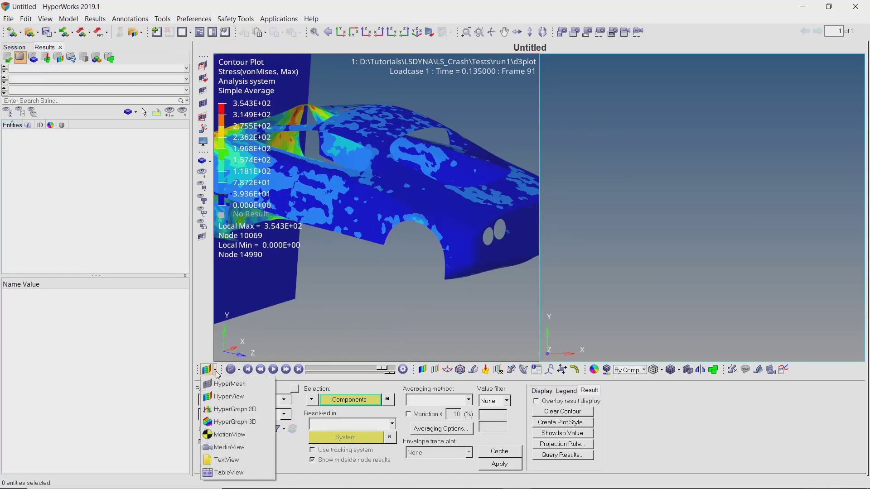
{"action": "left_click", "coordinate": [224, 411]}
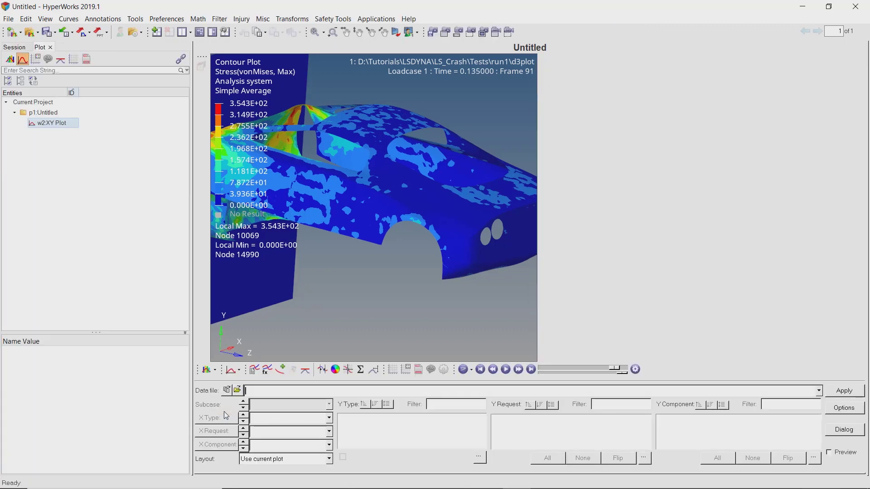
Step: Load the glstat file from the run1 folder as the data file for the XY plot
{"action": "left_click", "coordinate": [239, 392]}
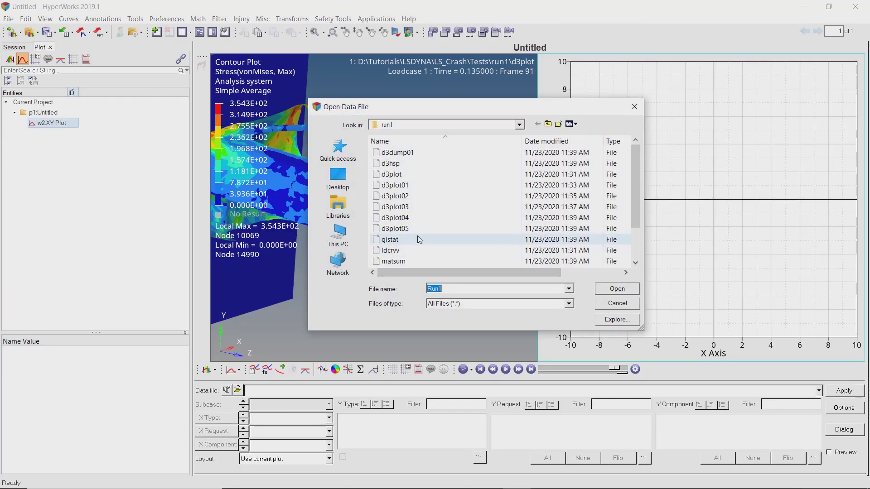
{"action": "left_click", "coordinate": [399, 239]}
{"action": "left_click", "coordinate": [627, 288]}
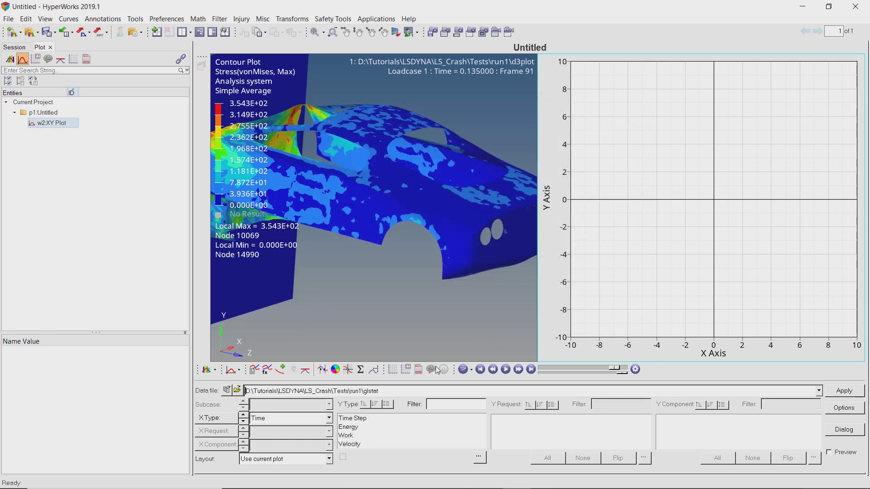
Step: Plot Kinetic Energy, Internal Energy and Total Energy against time using units profile B (millimeter, second, tonne) with File unit binding
{"action": "left_click", "coordinate": [370, 428]}
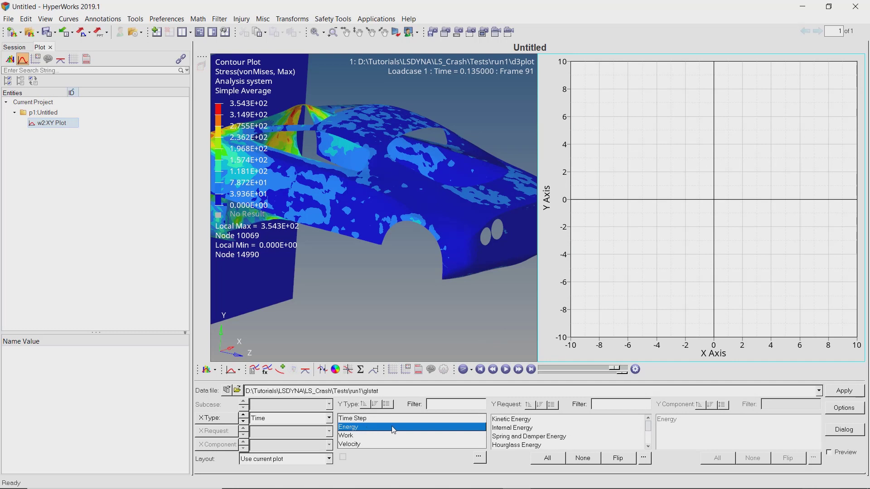
{"action": "left_click", "coordinate": [512, 420]}
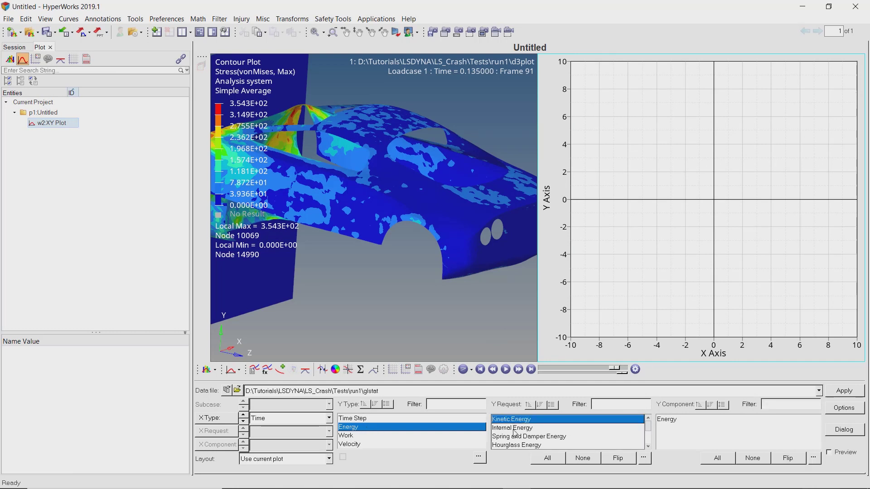
{"action": "left_click", "coordinate": [513, 429], "text": "ctrl"}
{"action": "scroll", "coordinate": [516, 437], "scroll_direction": "down", "scroll_amount": 3}
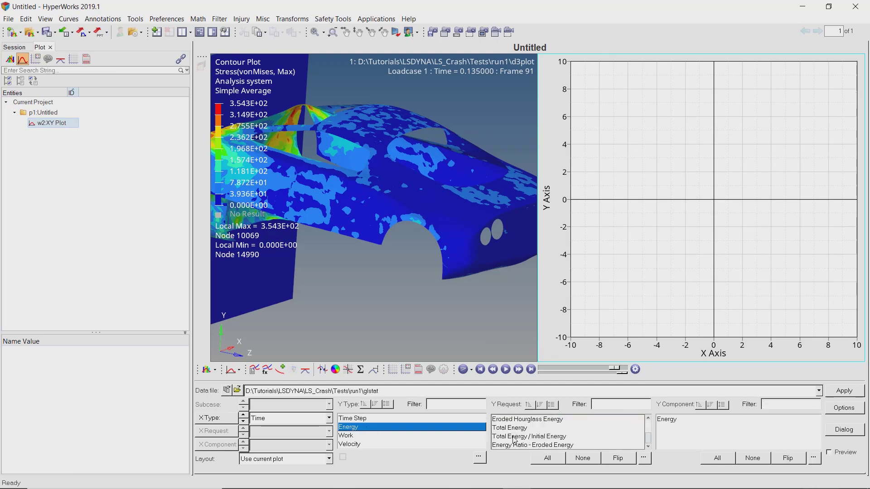
{"action": "left_click", "coordinate": [514, 428], "text": "ctrl"}
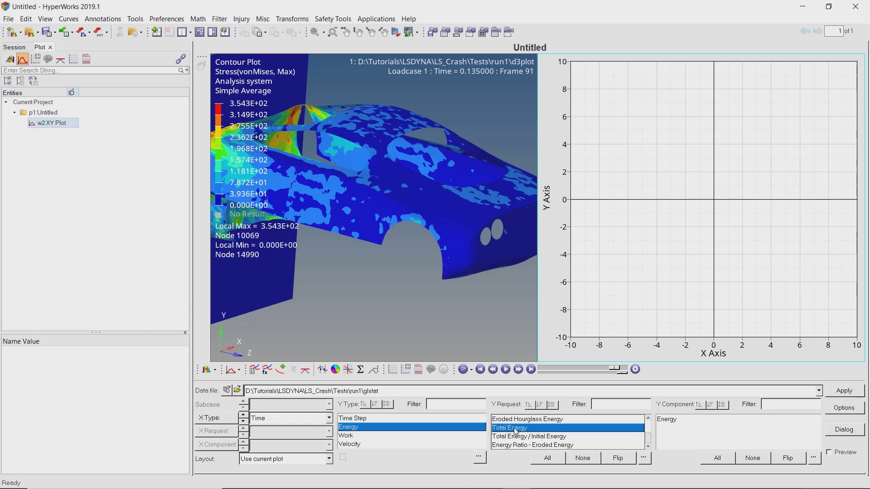
{"action": "left_click", "coordinate": [668, 421]}
{"action": "left_click", "coordinate": [838, 391]}
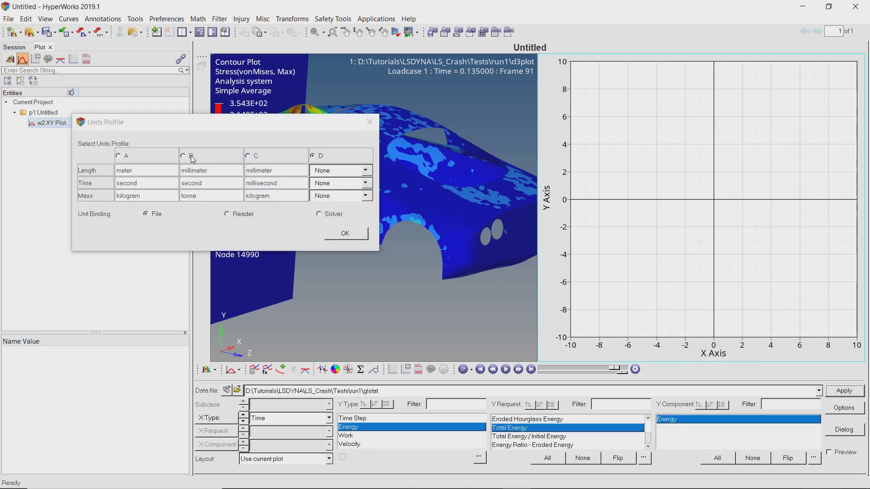
{"action": "left_click", "coordinate": [184, 156]}
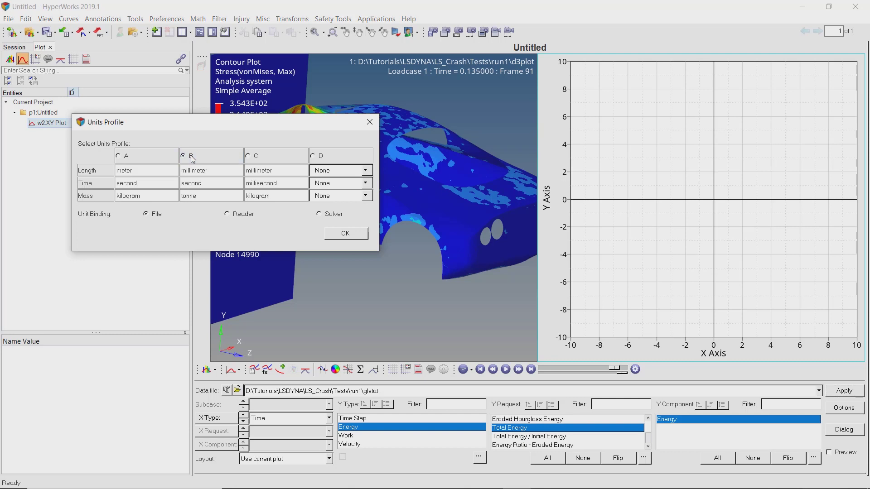
{"action": "left_click", "coordinate": [346, 233]}
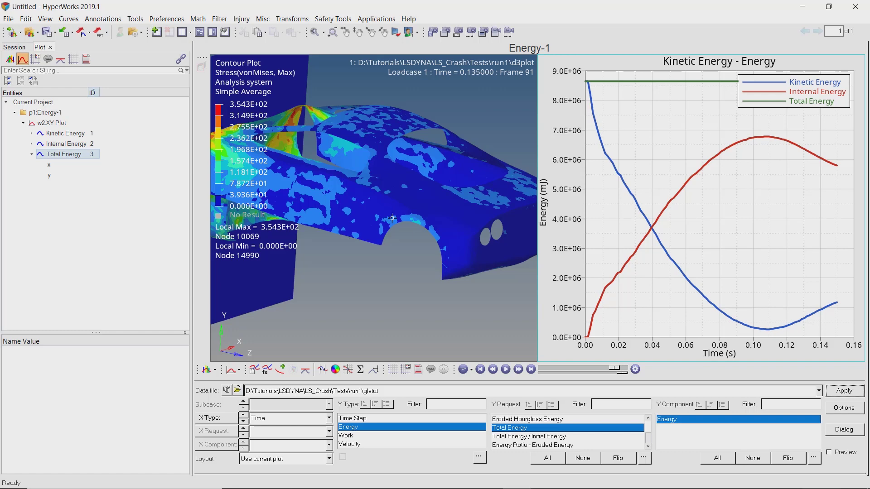
Step: Animate the stress contour alongside the energy curves and examine the crushed car from another angle
{"action": "left_click", "coordinate": [365, 181]}
{"action": "scroll", "coordinate": [371, 191], "scroll_direction": "down", "scroll_amount": 3}
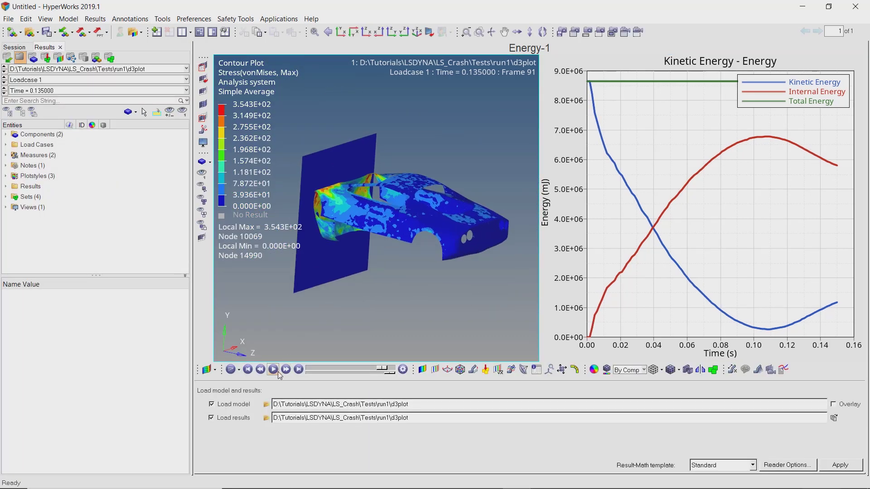
{"action": "left_click", "coordinate": [278, 372]}
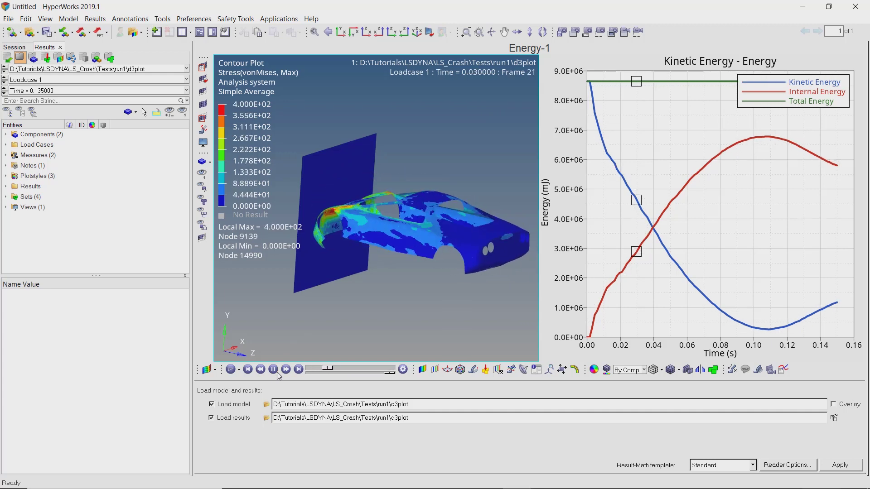
{"action": "left_click_drag", "start_coordinate": [358, 253], "coordinate": [390, 237], "text": "ctrl"}
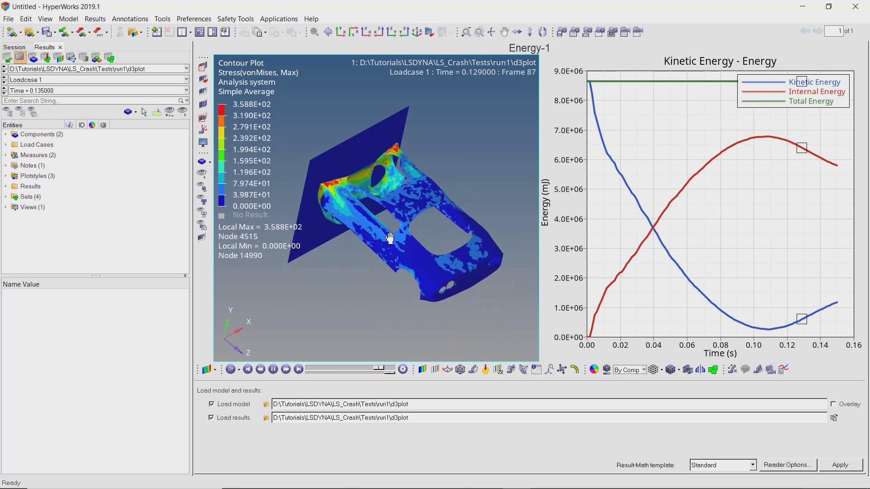